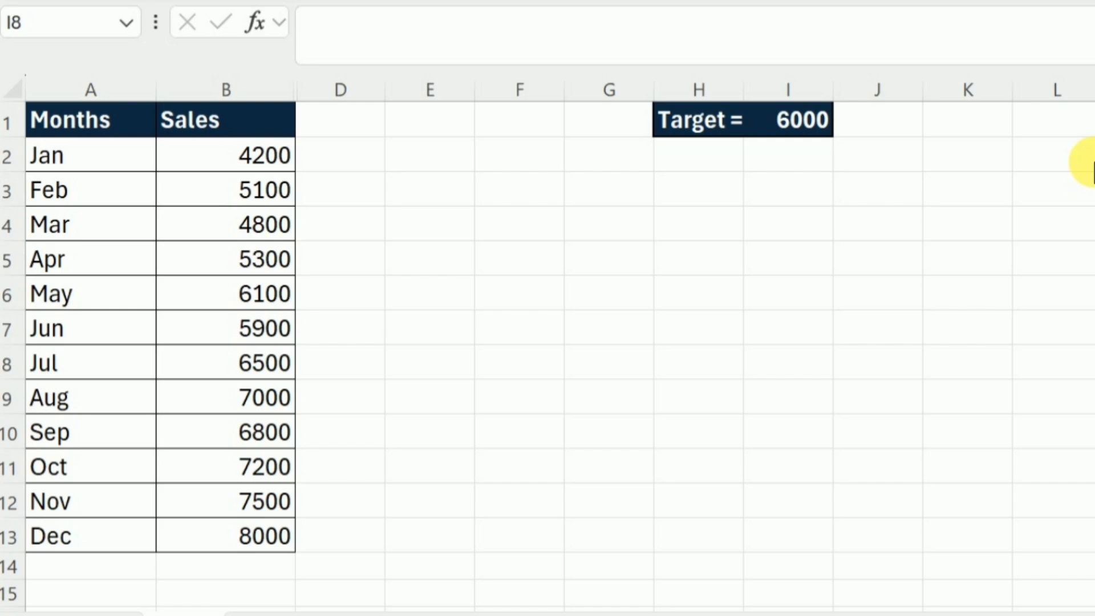
Enter the header Target in cell D1, beside the Sales column
left_click(338, 122)
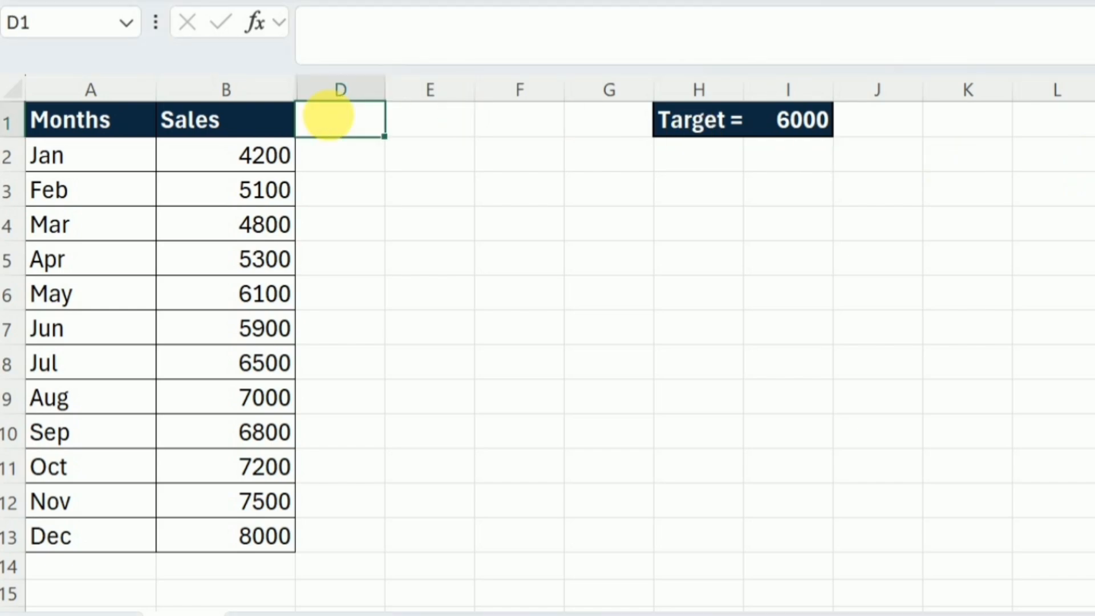
type("Target")
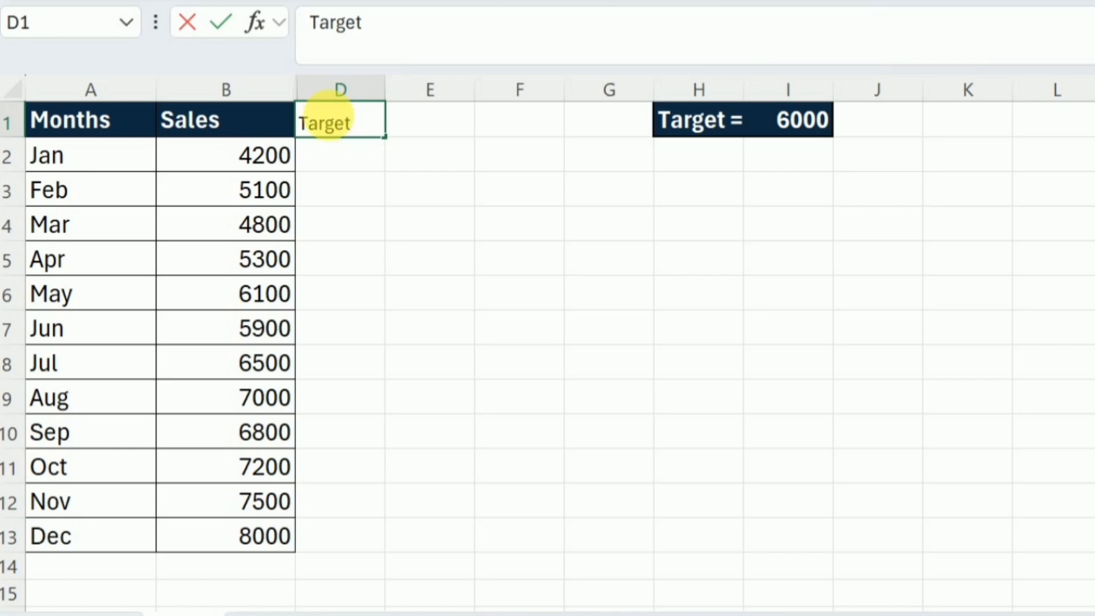
key("Return")
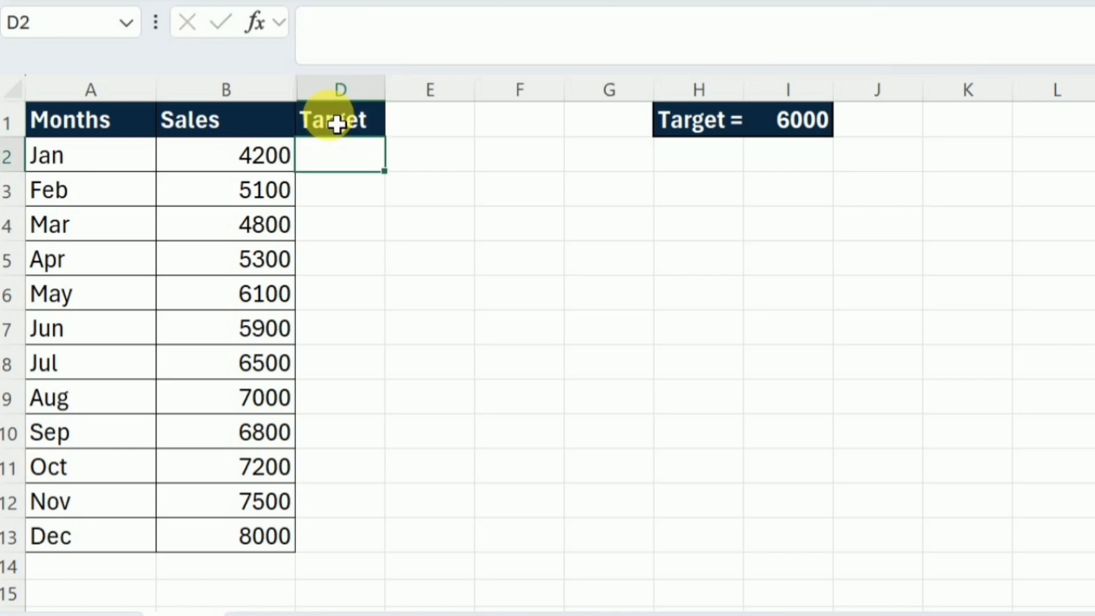
Enter the absolute reference =$I$1 in cell D2 and fill it down to D13
type("=")
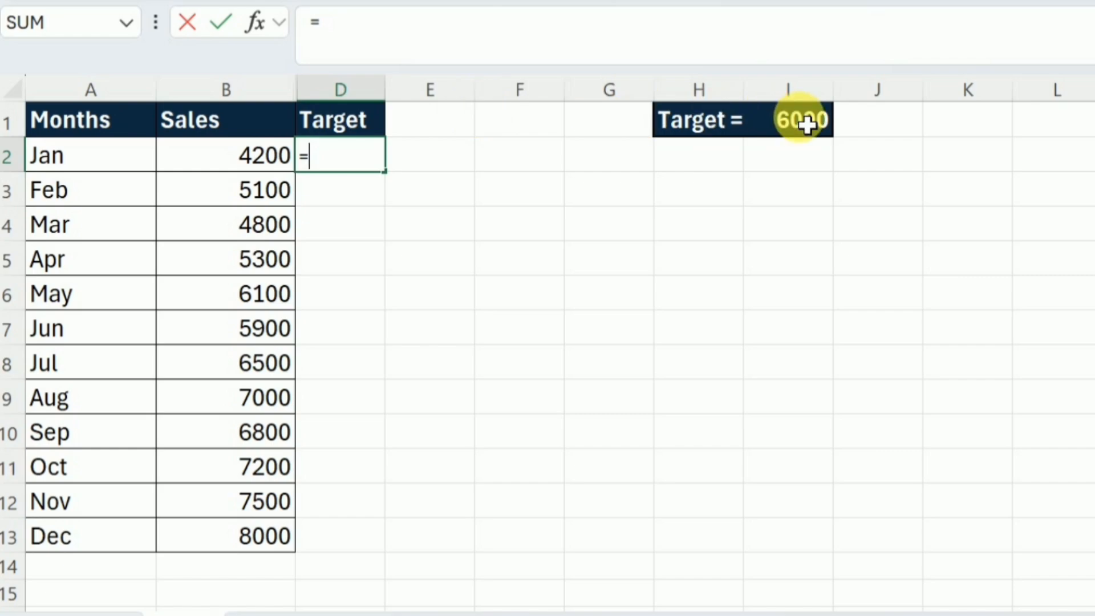
left_click(796, 134)
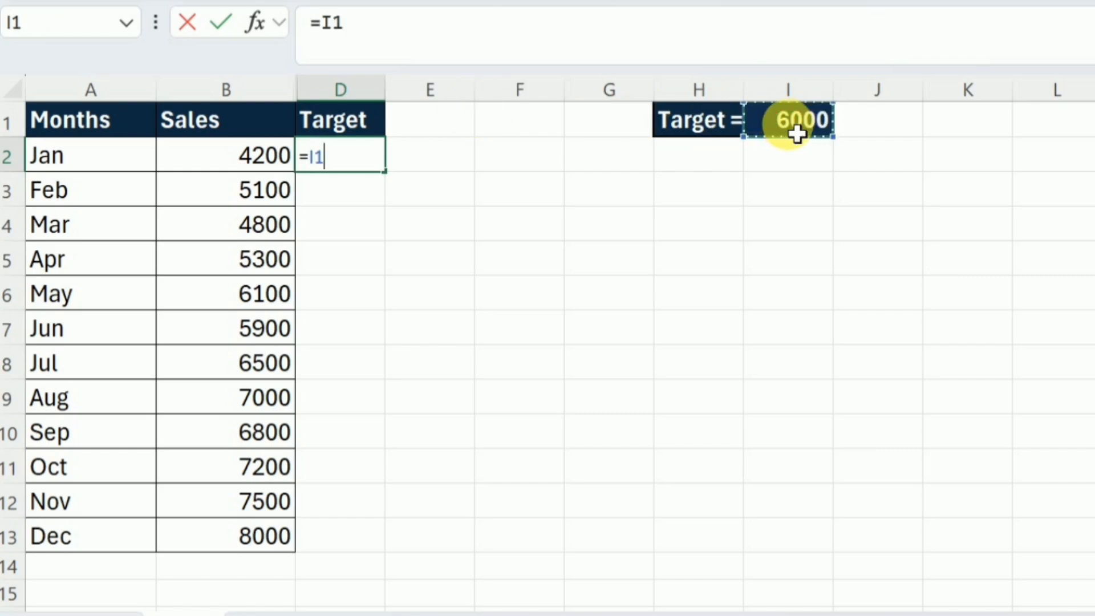
key("F4")
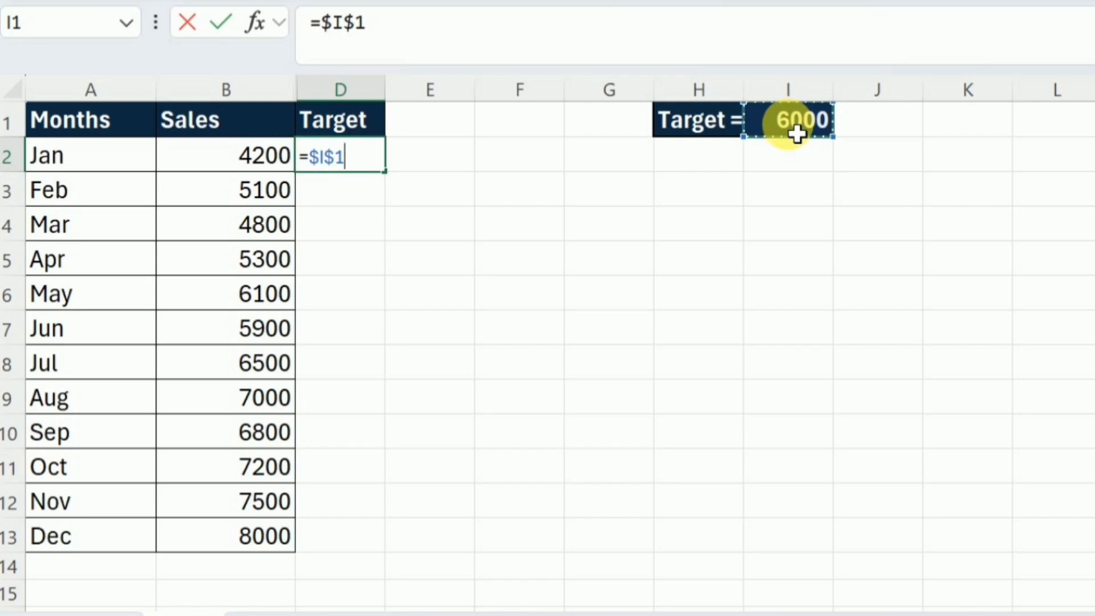
key("Return")
left_click(365, 159)
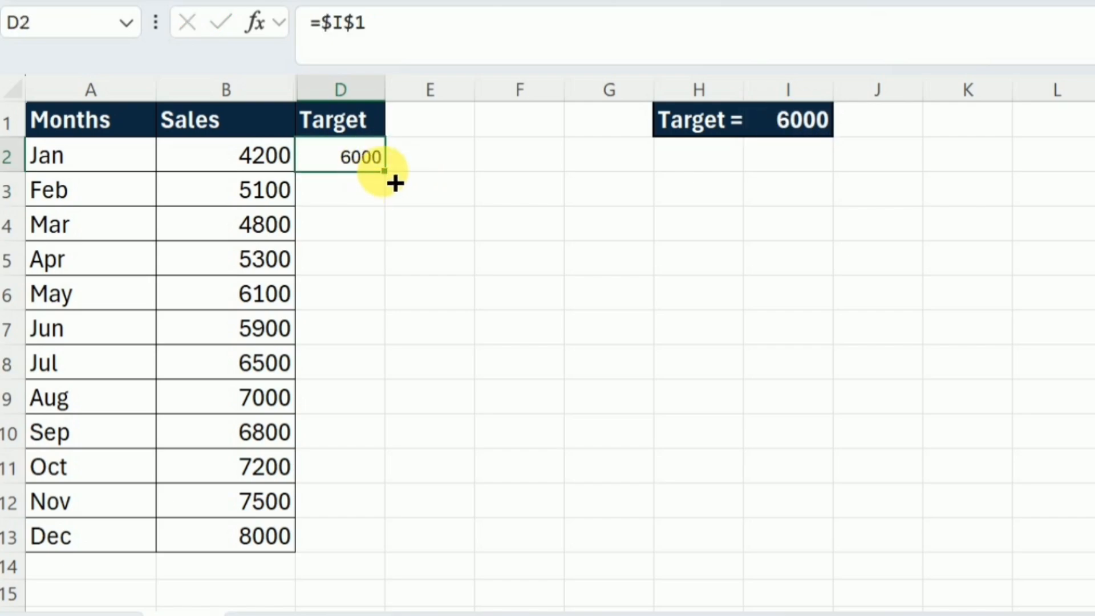
left_click_drag(393, 179, 391, 558)
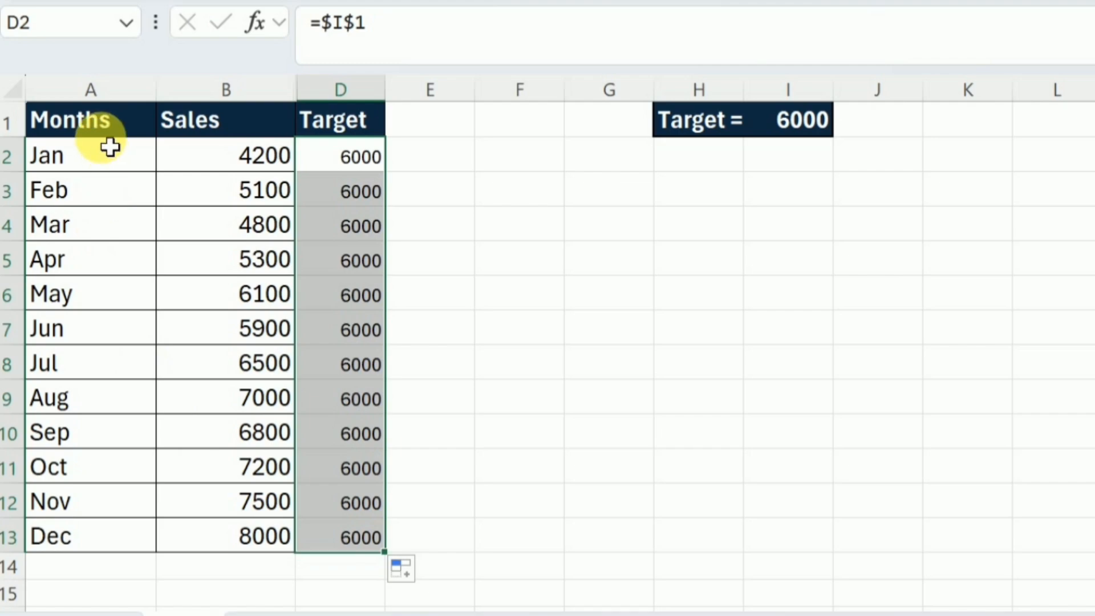
Insert a Clustered Column chart from the Months, Sales and Target data in A1:D13, using the recommended charts
left_click_drag(105, 115, 384, 540)
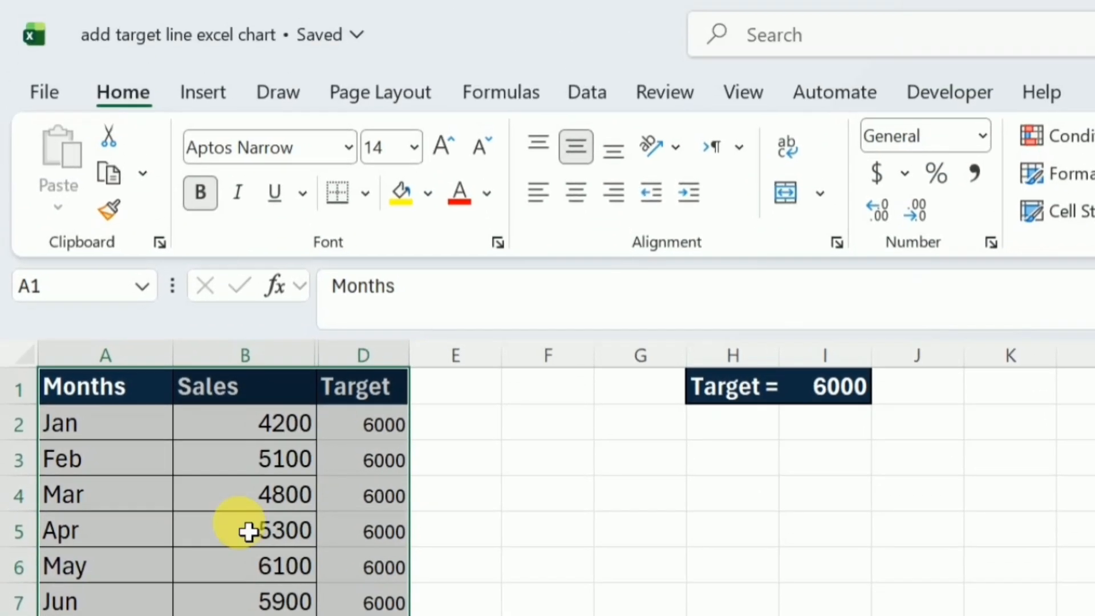
left_click(203, 94)
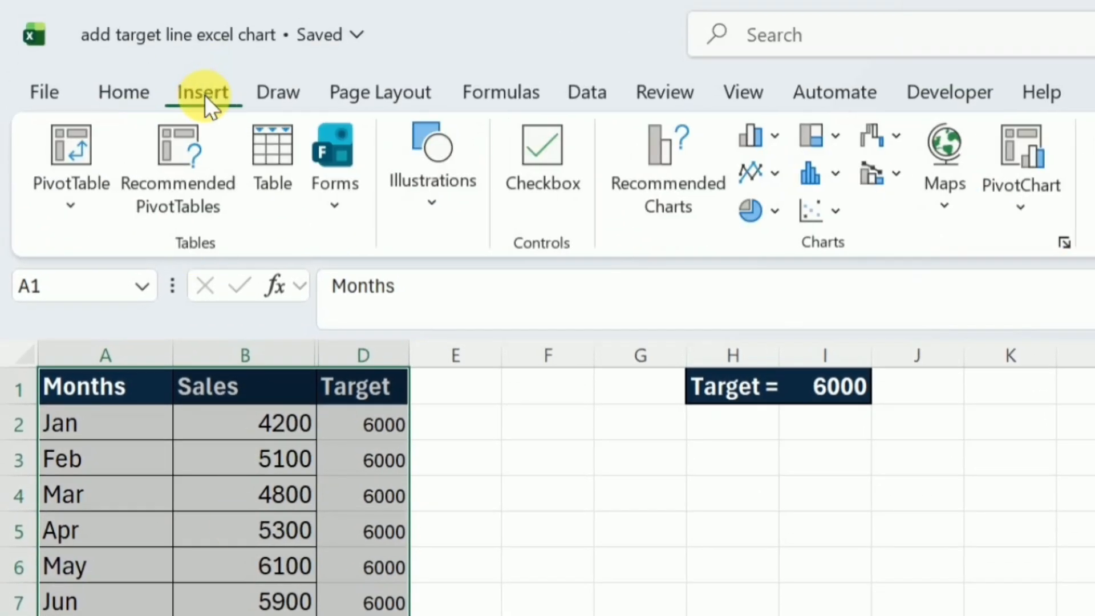
left_click(676, 187)
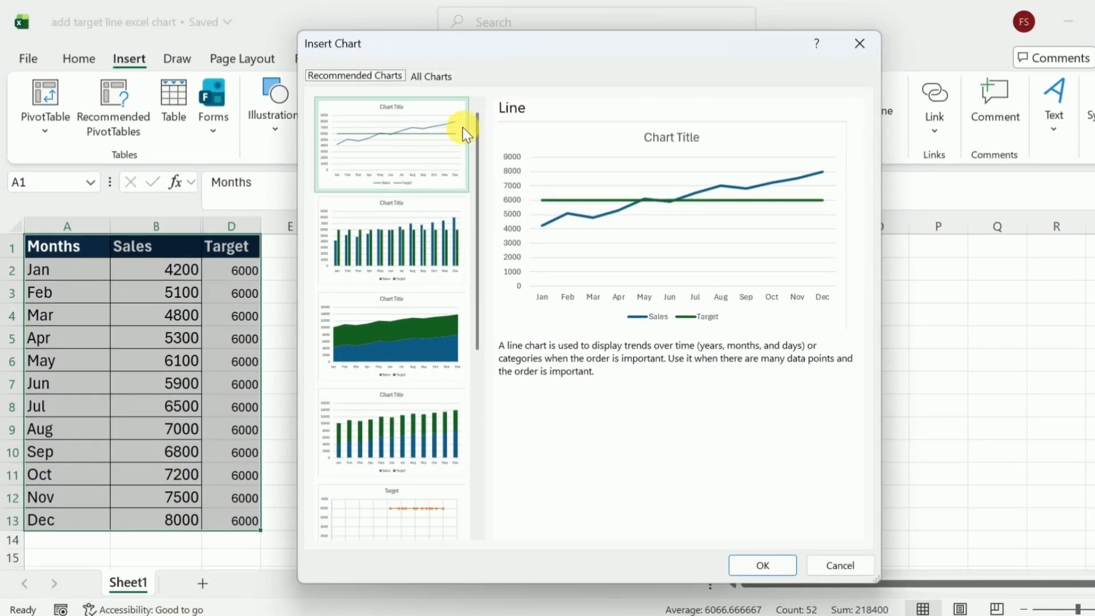
left_click(398, 243)
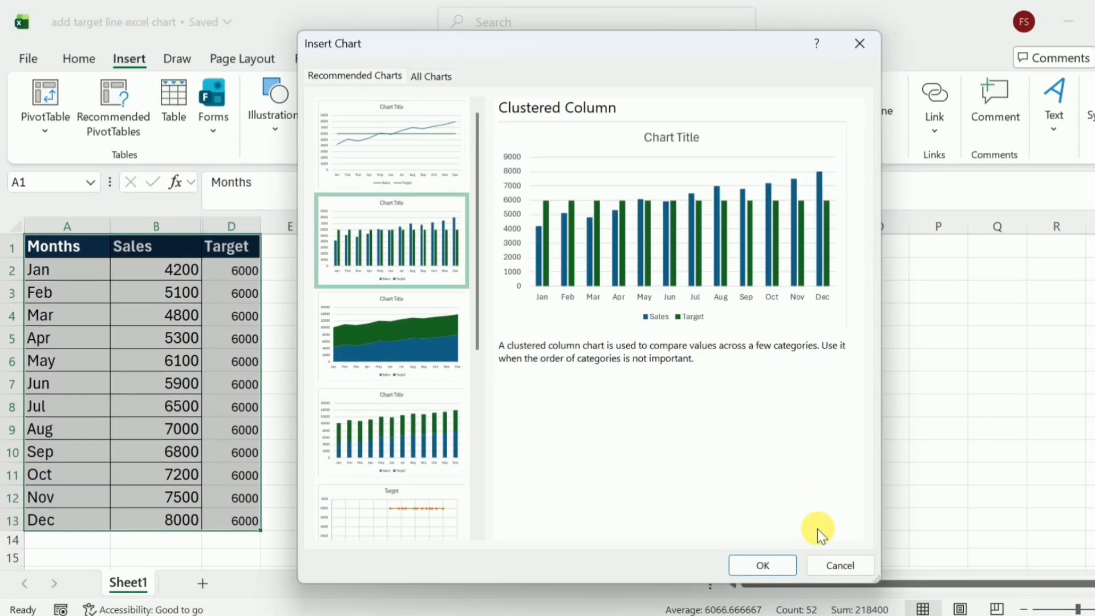
left_click(777, 565)
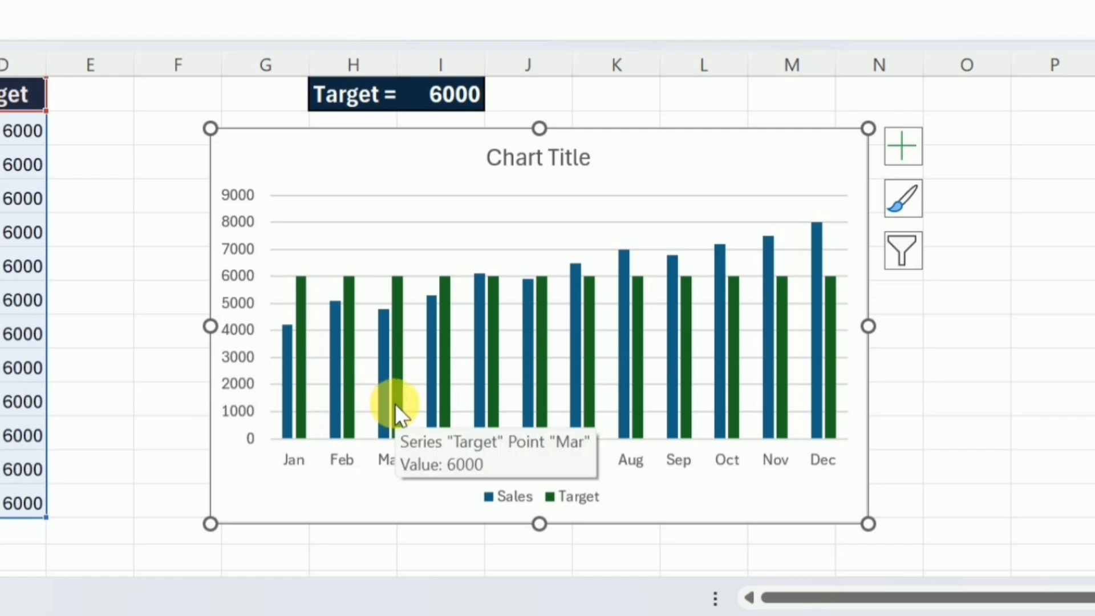
Change the Target series' chart type to Line and delete the chart's horizontal gridlines
right_click(301, 393)
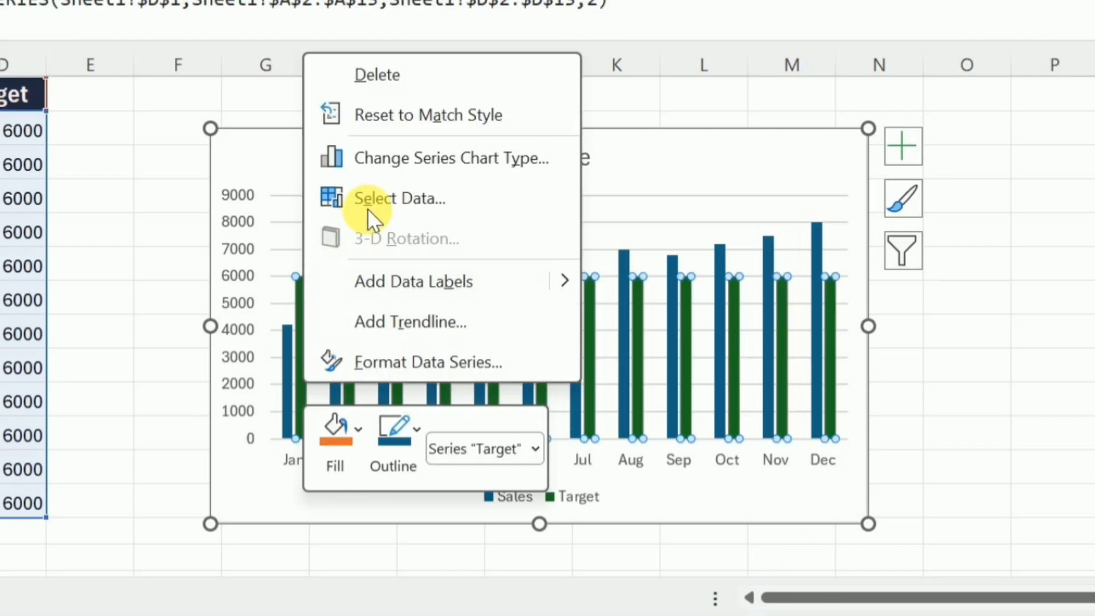
left_click(440, 159)
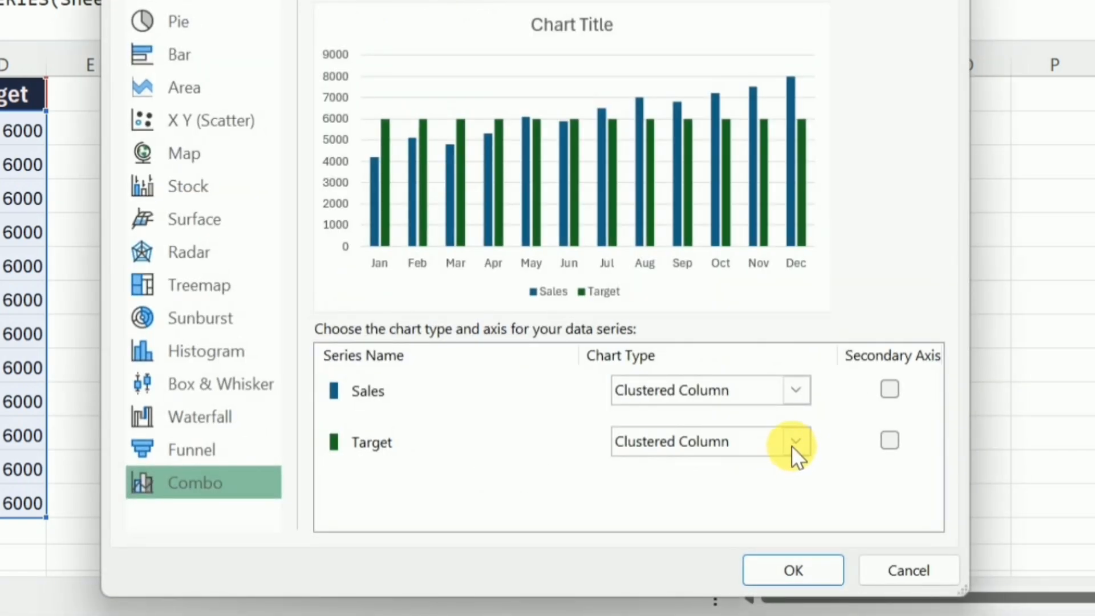
left_click(794, 442)
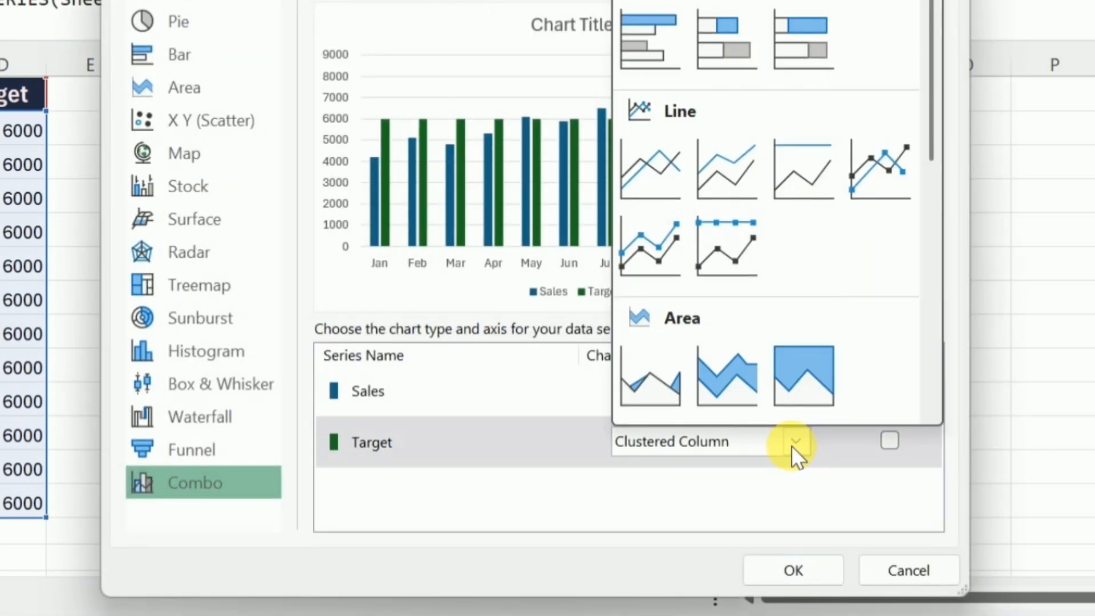
left_click(650, 191)
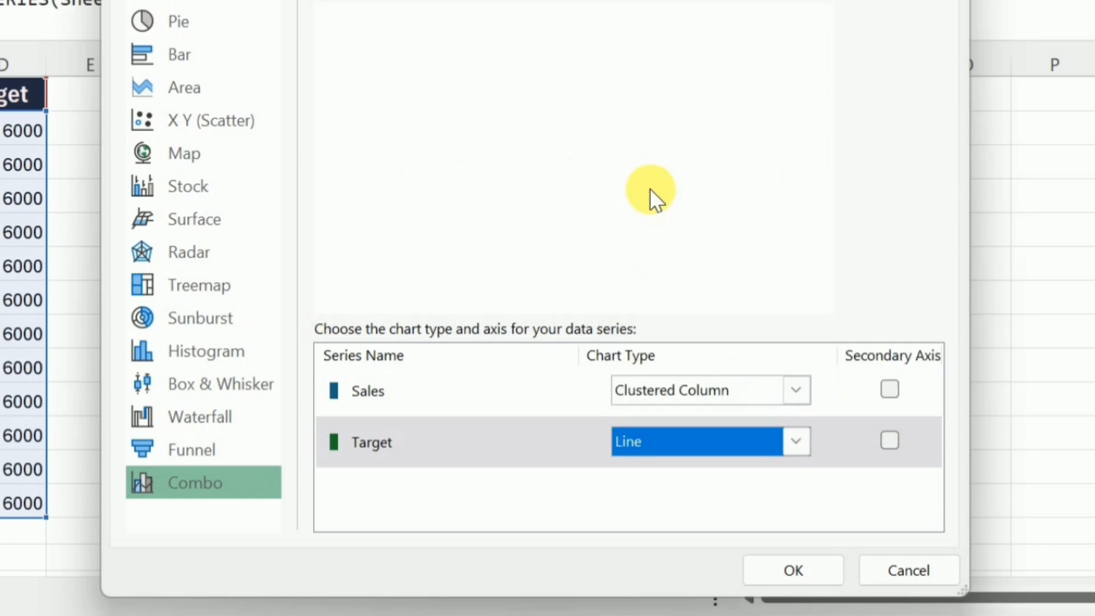
left_click(807, 570)
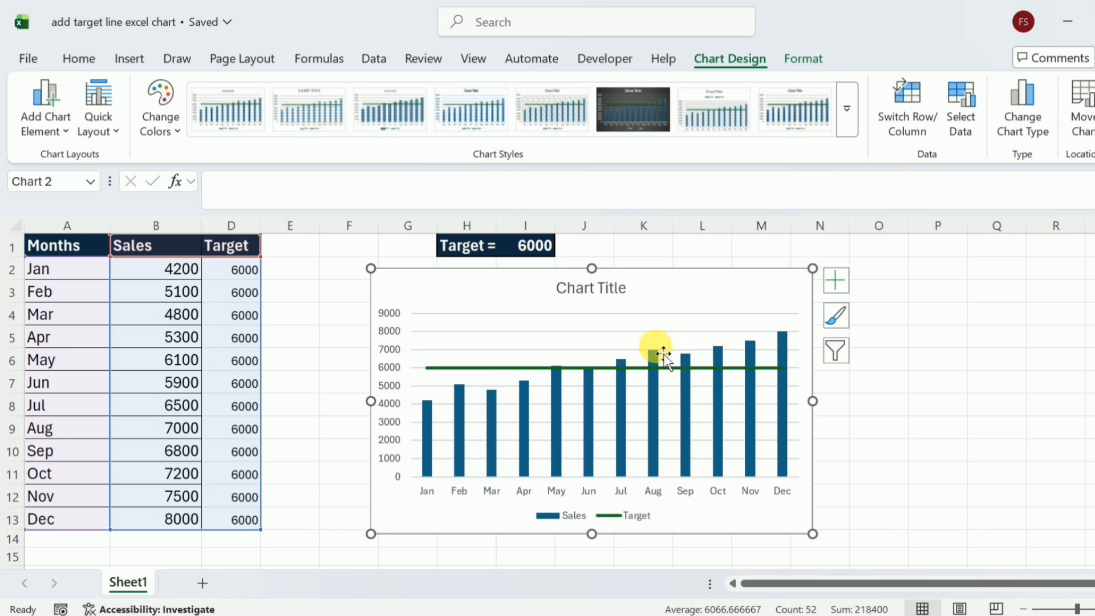
left_click(546, 332)
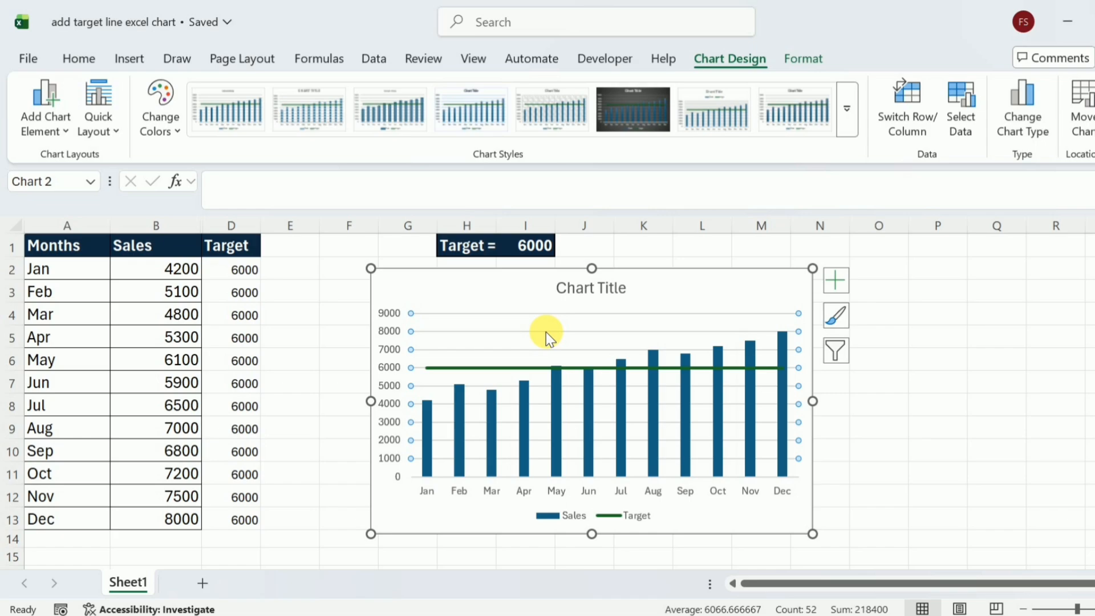
key("Delete")
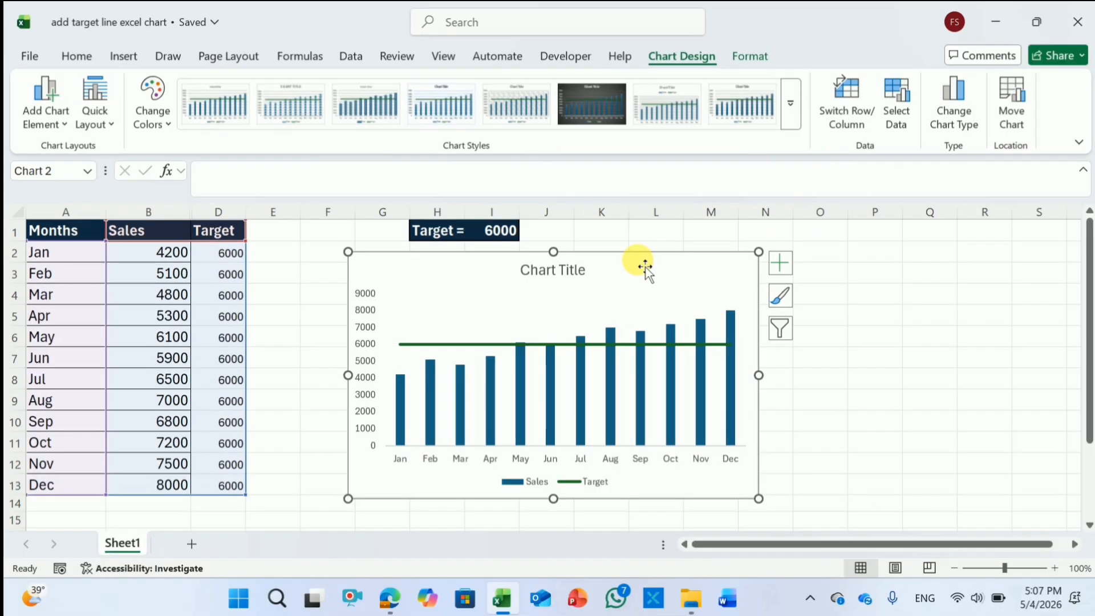
Format the Target line in the chart with the standard red colour and a width of 2.5 pt
double_click(448, 344)
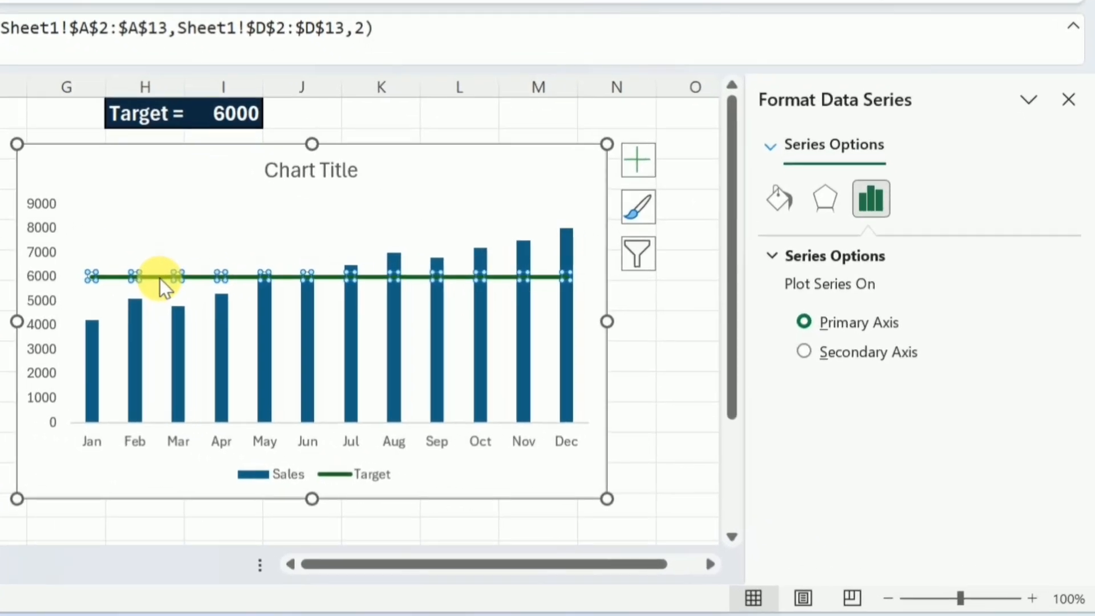
left_click(774, 207)
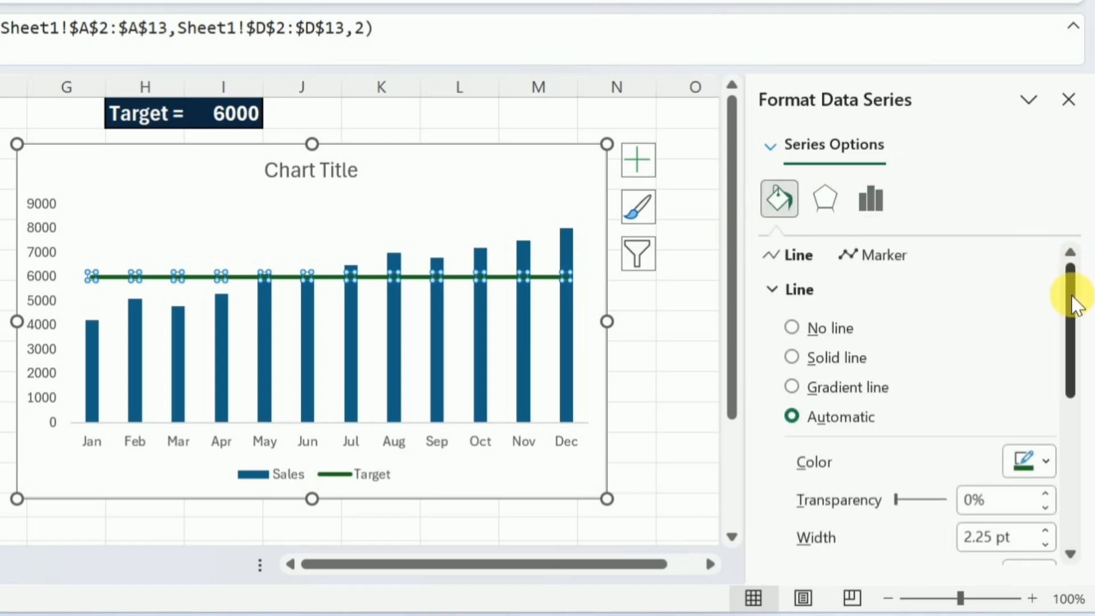
left_click(1044, 460)
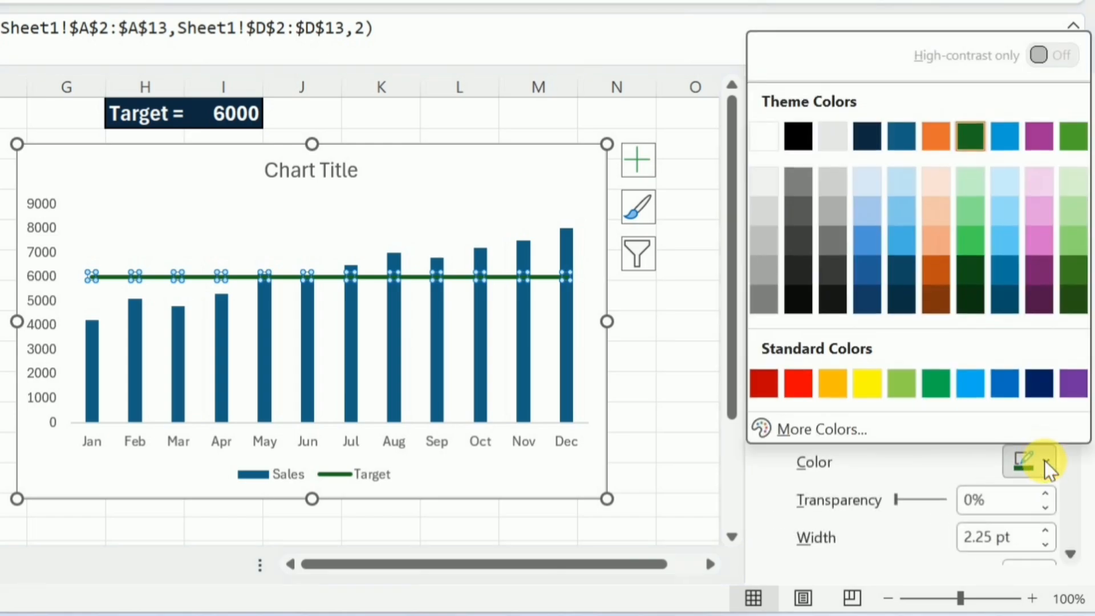
left_click(798, 382)
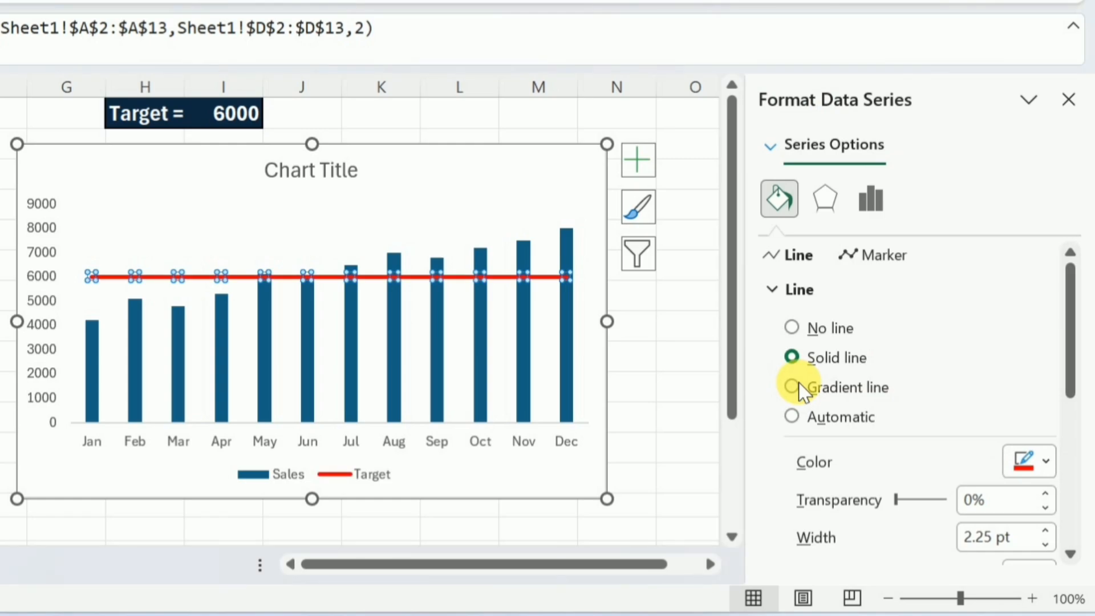
left_click_drag(1074, 354, 1076, 399)
left_click(1046, 437)
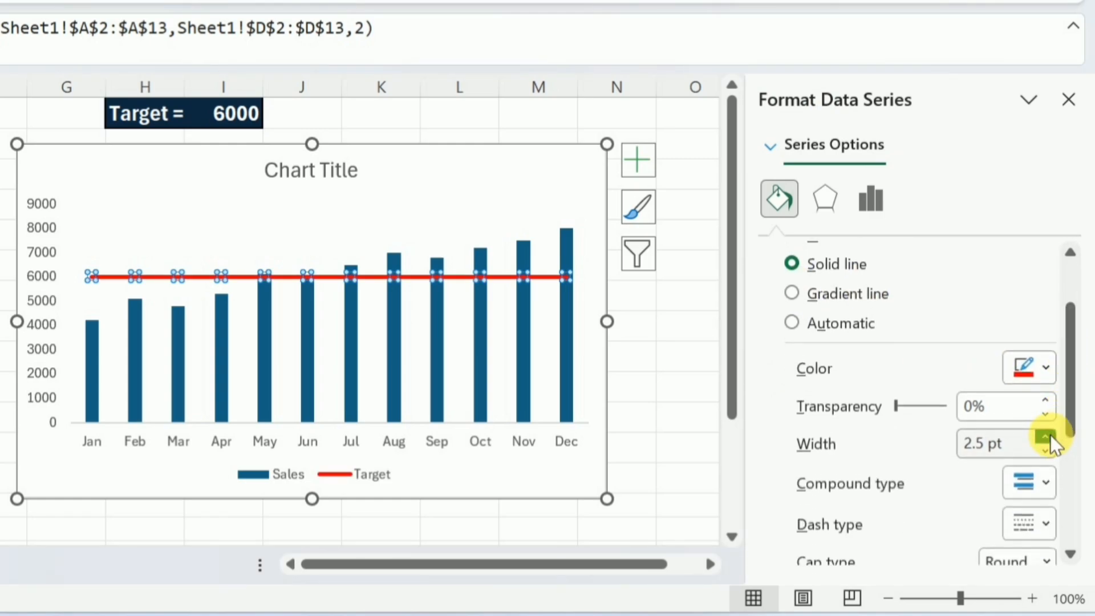
Give the Target line open arrowheads at both its beginning and its end, and close the series formatting
scroll(1061, 427, "down", 3)
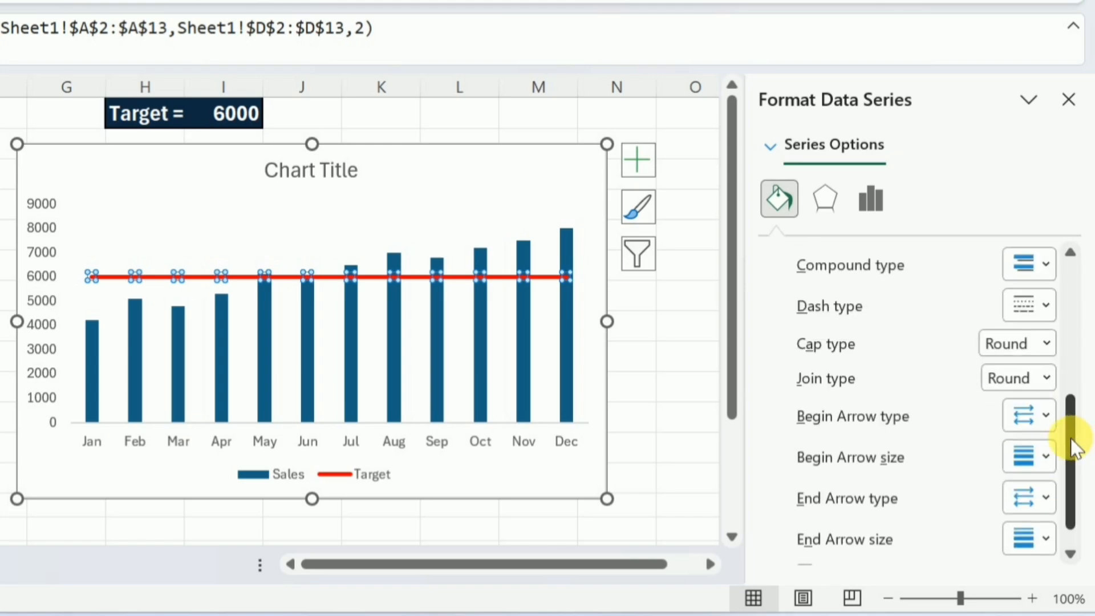
left_click(1048, 416)
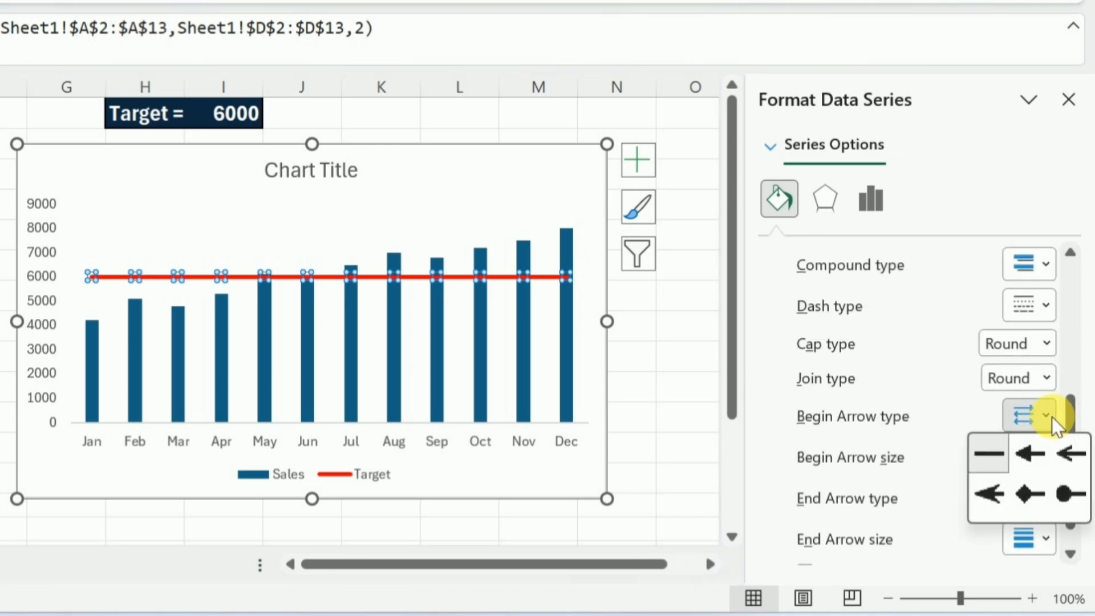
left_click(1066, 453)
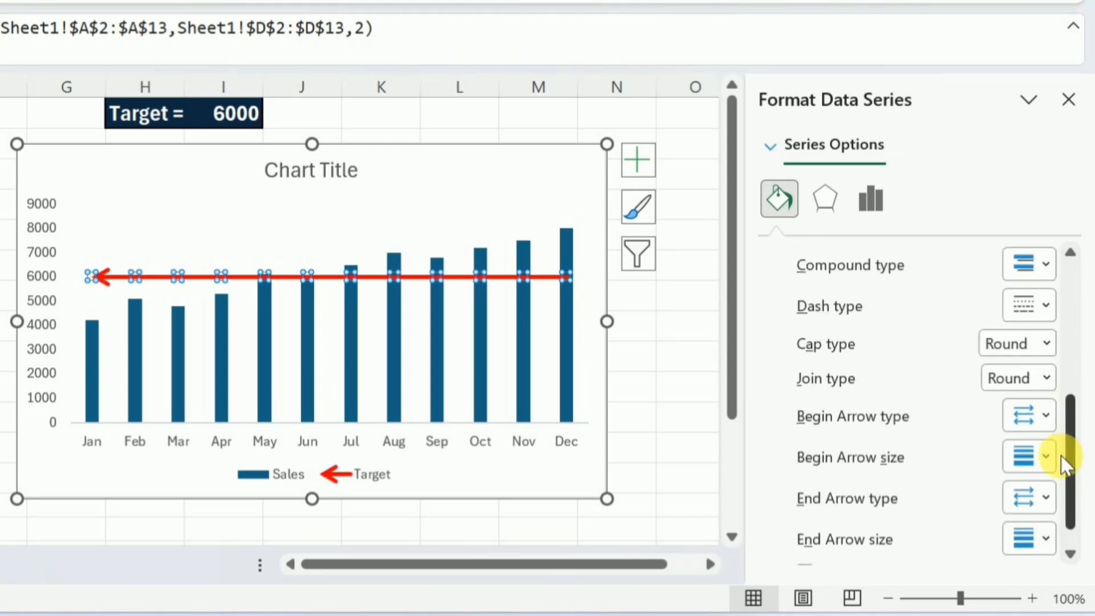
left_click(1049, 497)
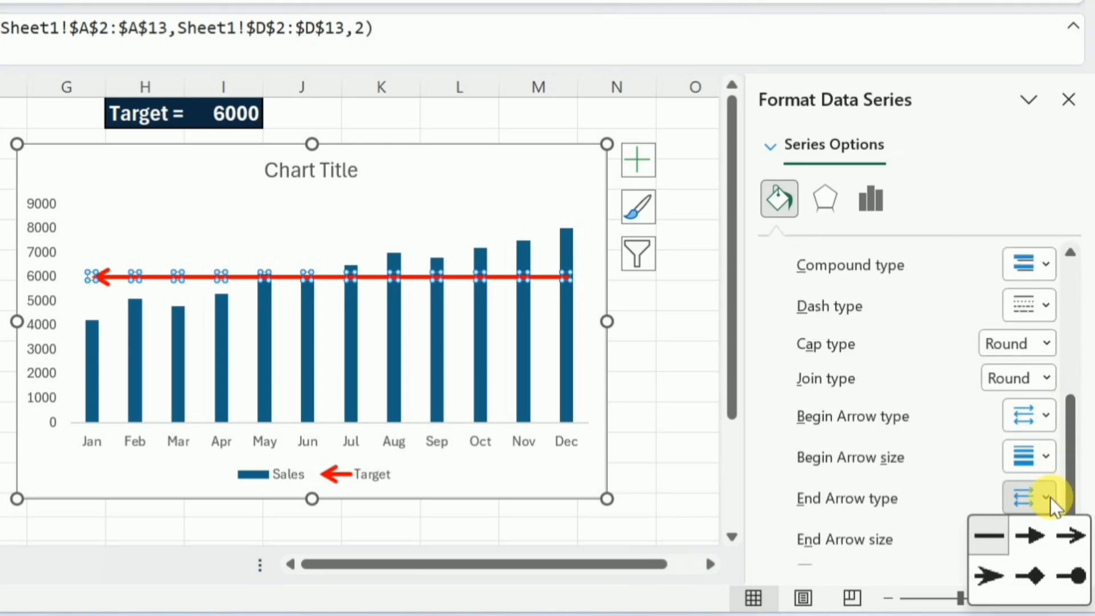
left_click(1058, 531)
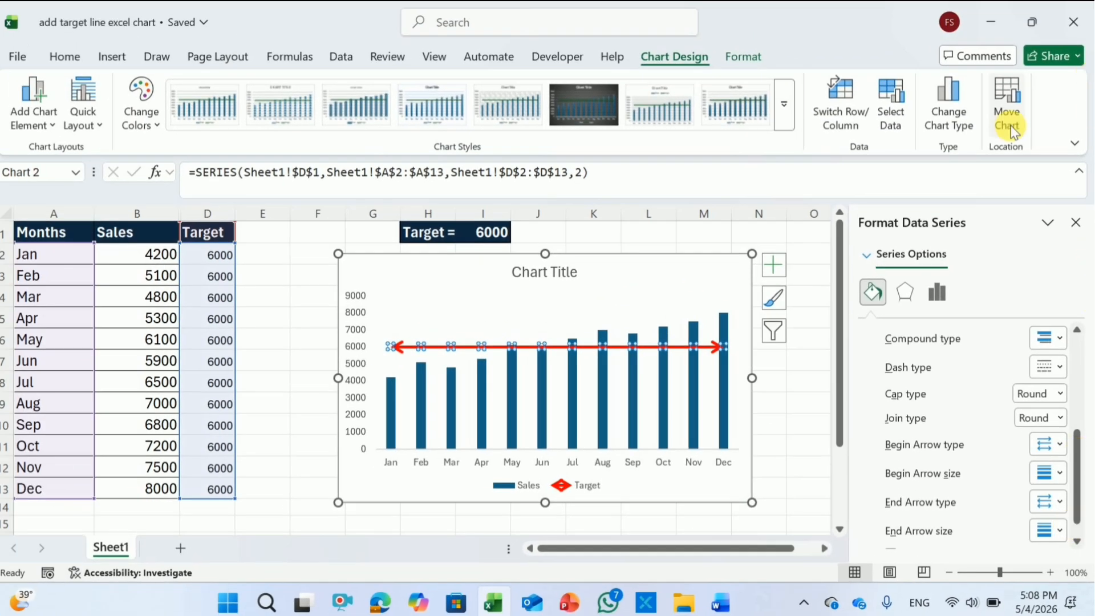
left_click(1076, 223)
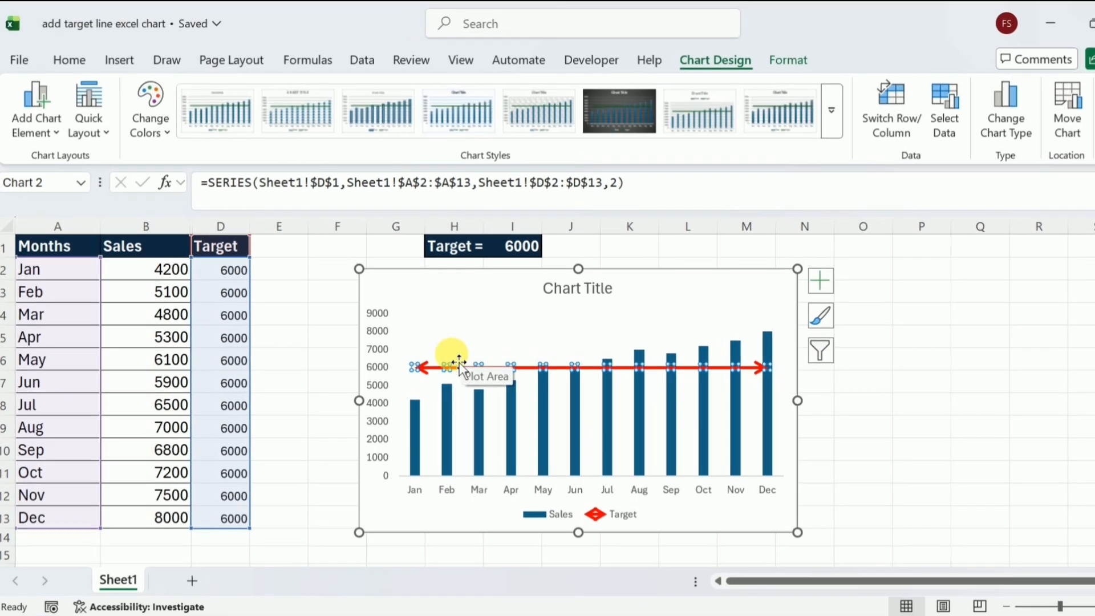
Add a data label to only the Jan point of the Target line
left_click(417, 368)
left_click(419, 372)
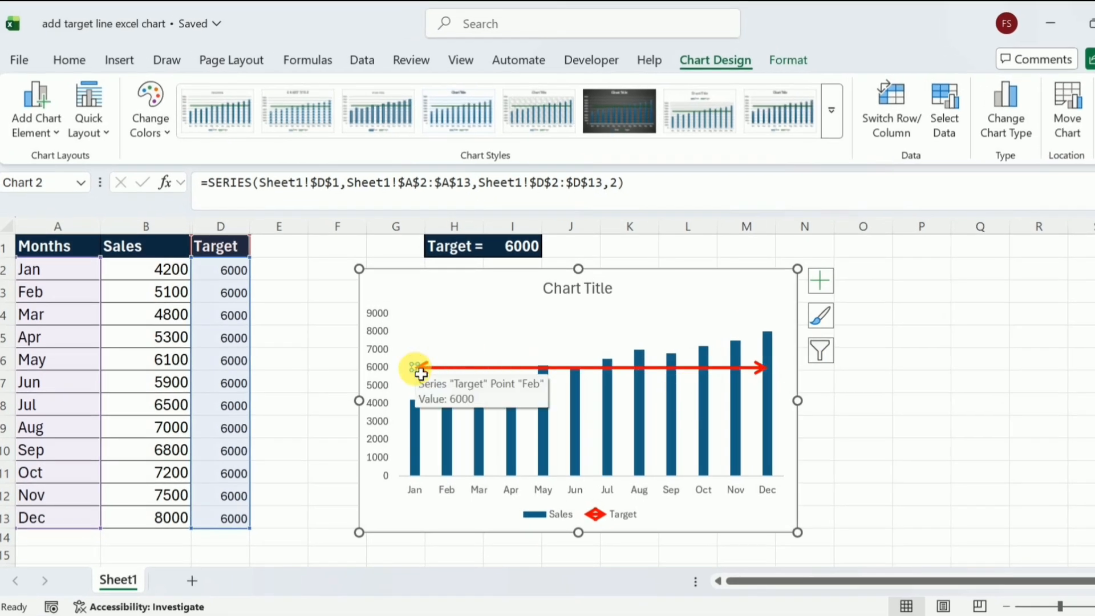
right_click(417, 369)
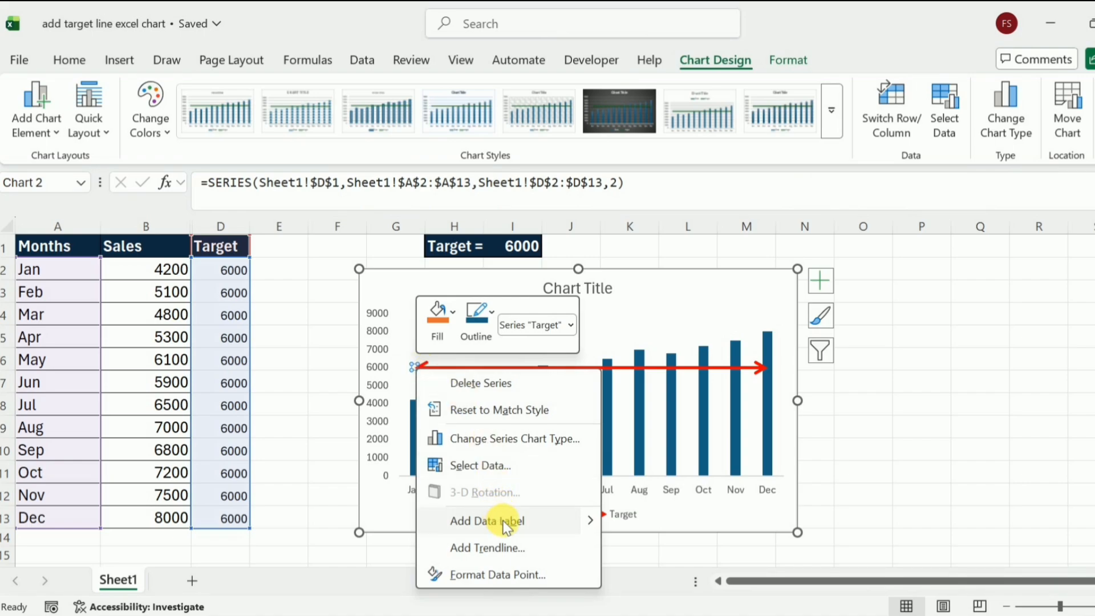
mouse_move(590, 518)
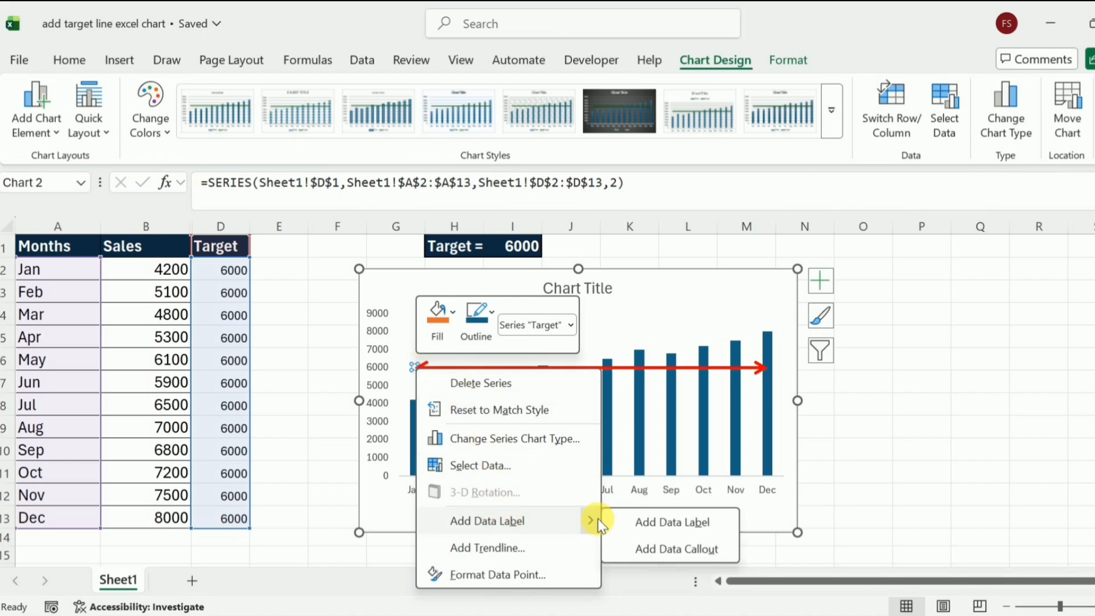
left_click(641, 524)
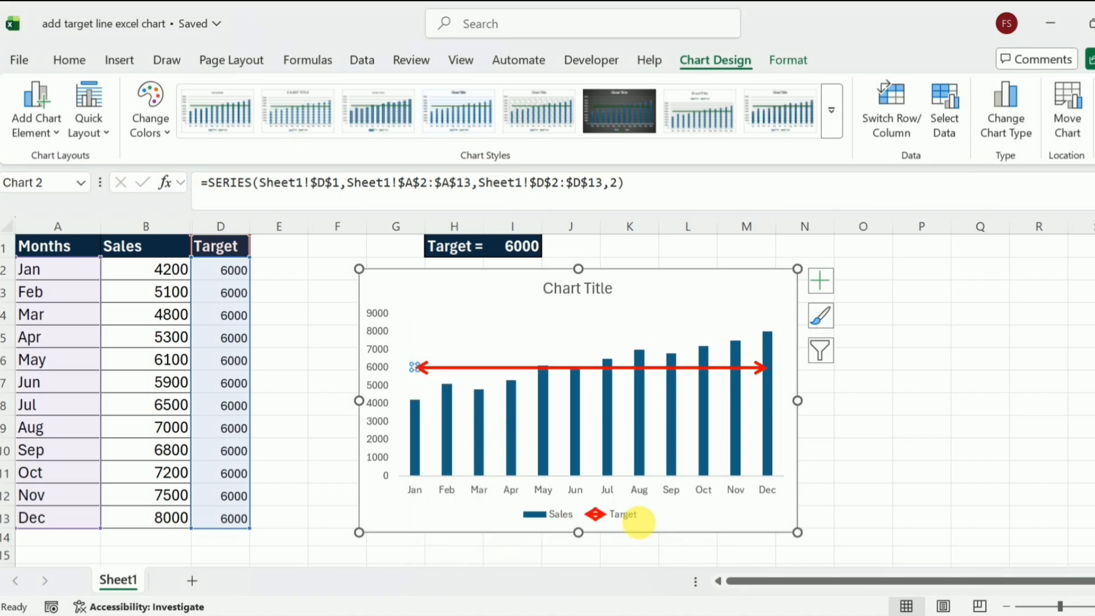
Set the label position of the Target line's Jan data label to Above
double_click(433, 367)
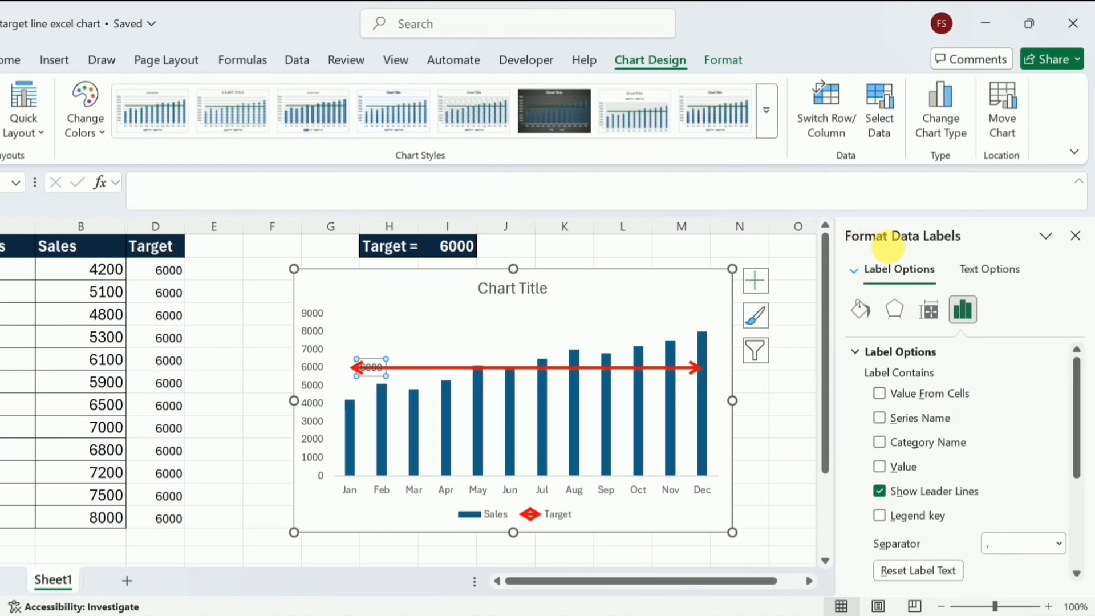
left_click_drag(1075, 366, 911, 512)
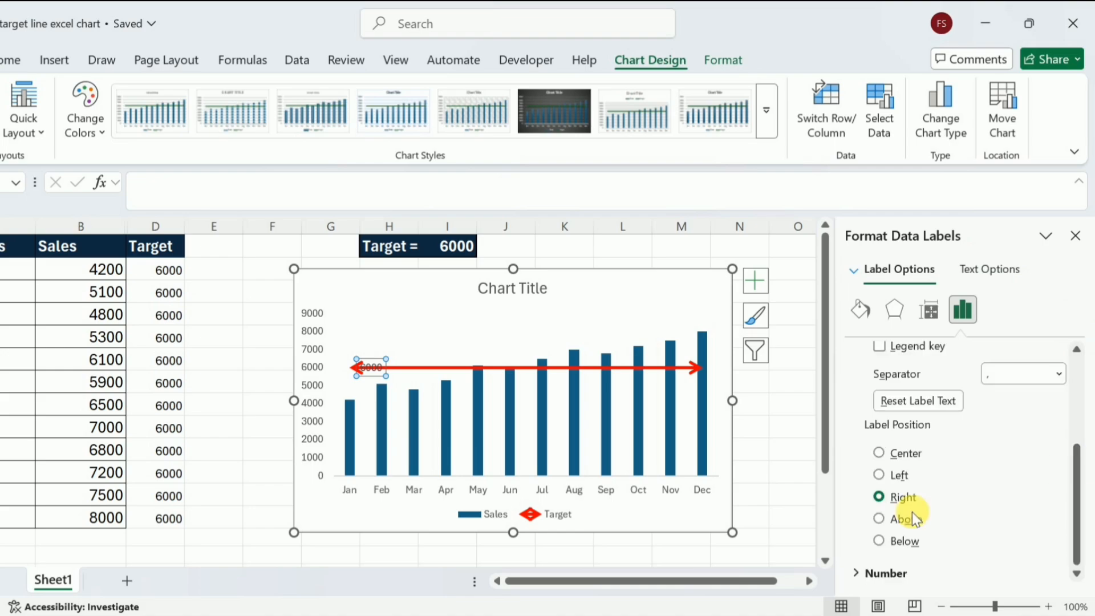
left_click(878, 519)
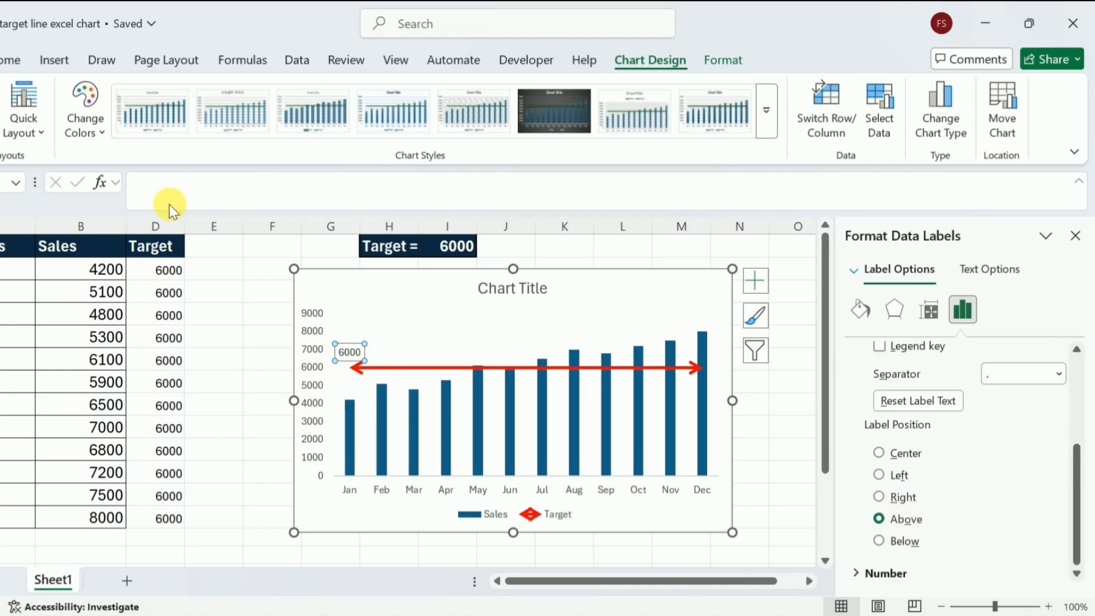
Format the Target line's data label as bold, red, 10.5 pt text and close the label formatting
left_click(73, 60)
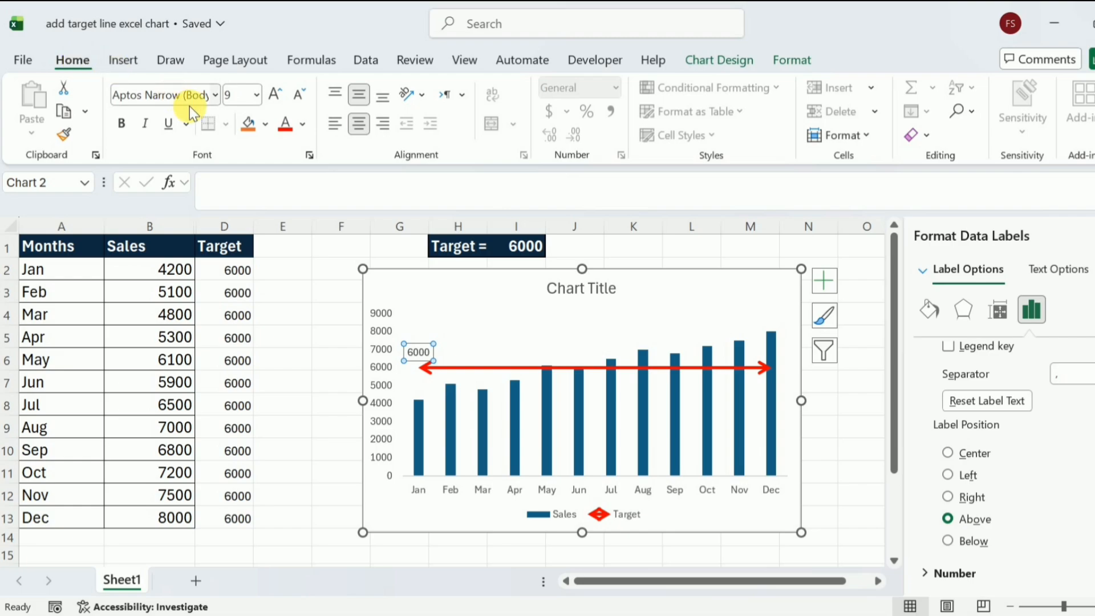
left_click(122, 122)
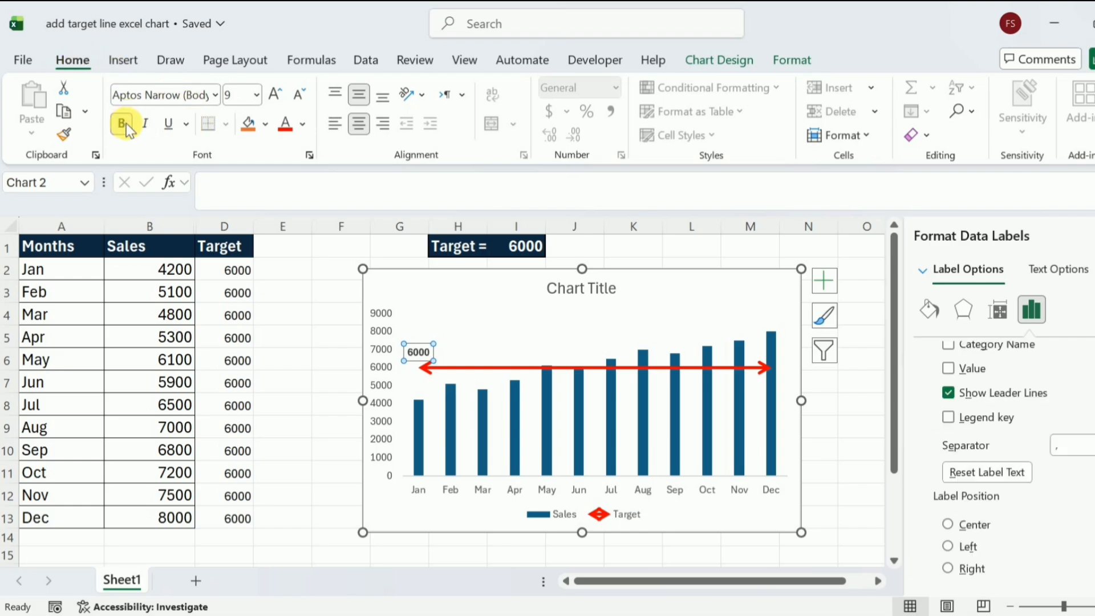
left_click(279, 93)
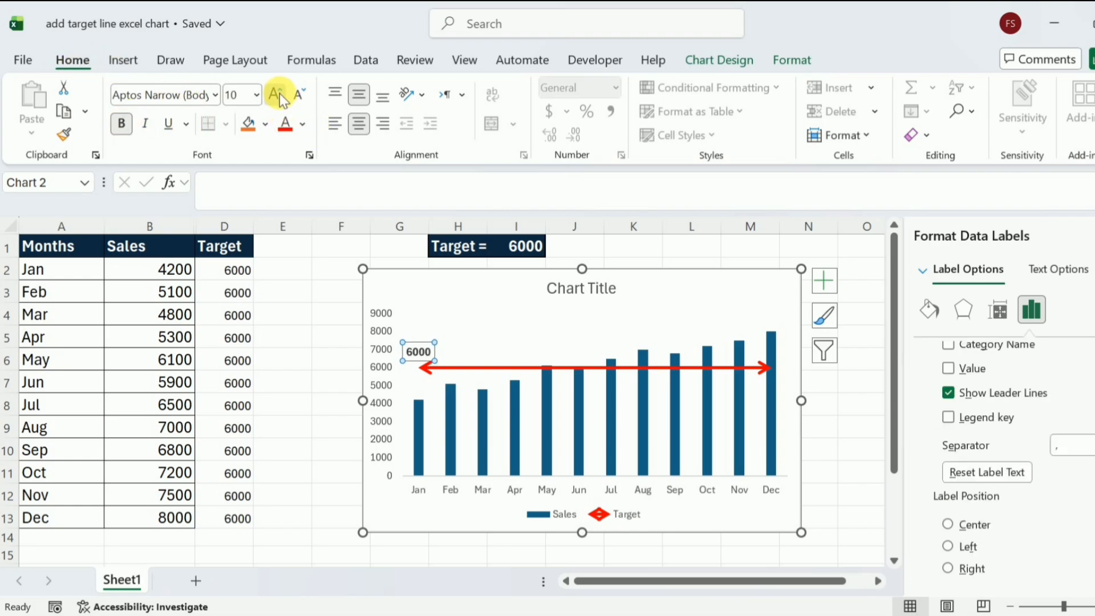
left_click(279, 93)
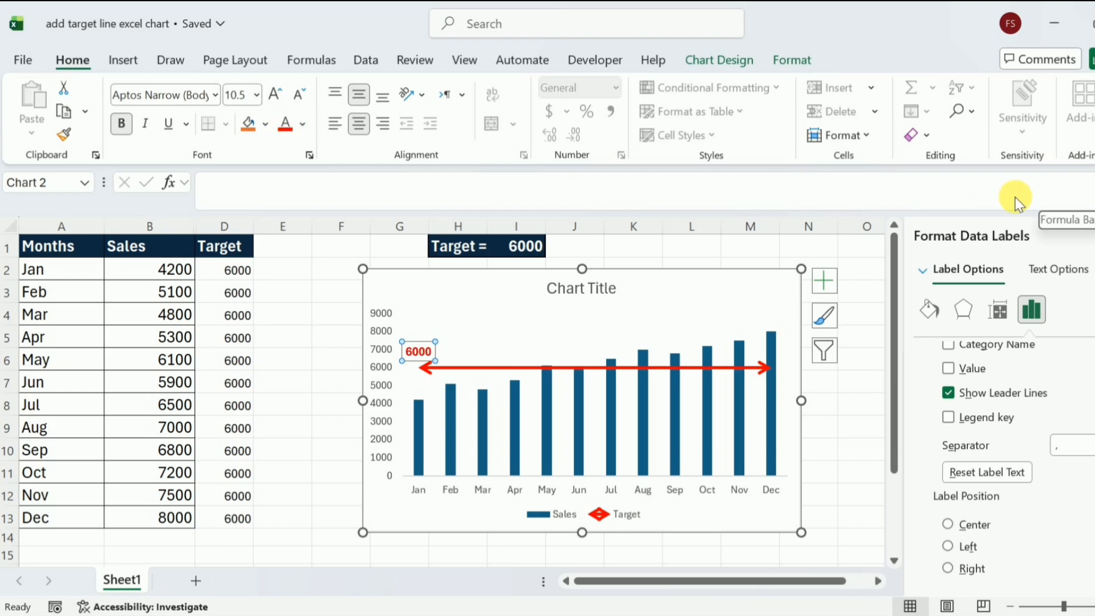
left_click(1093, 236)
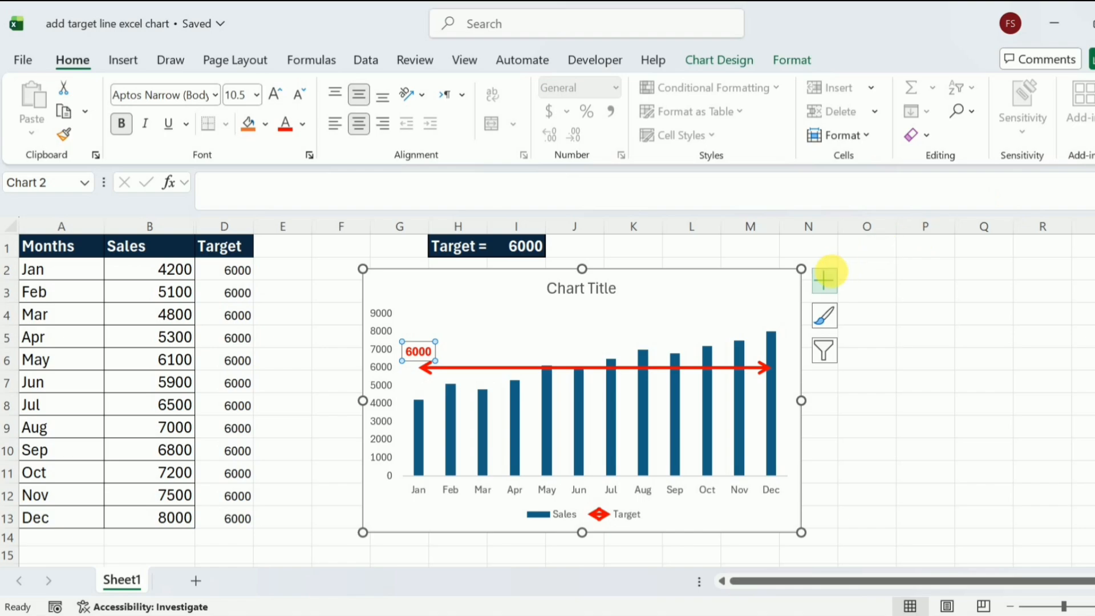
Remove the legend from the chart
left_click(828, 276)
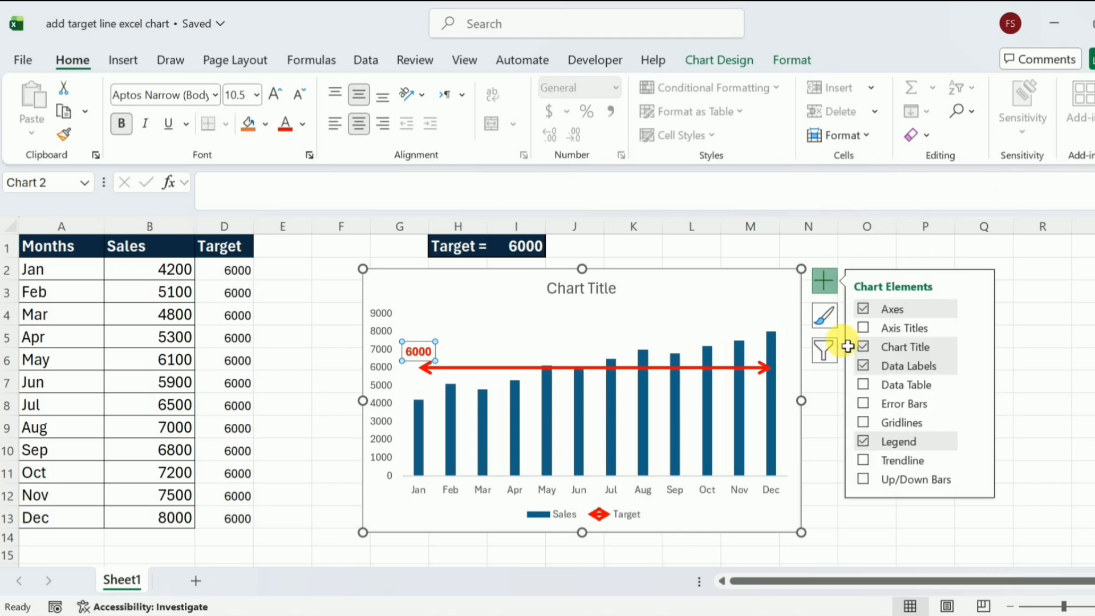
left_click(864, 441)
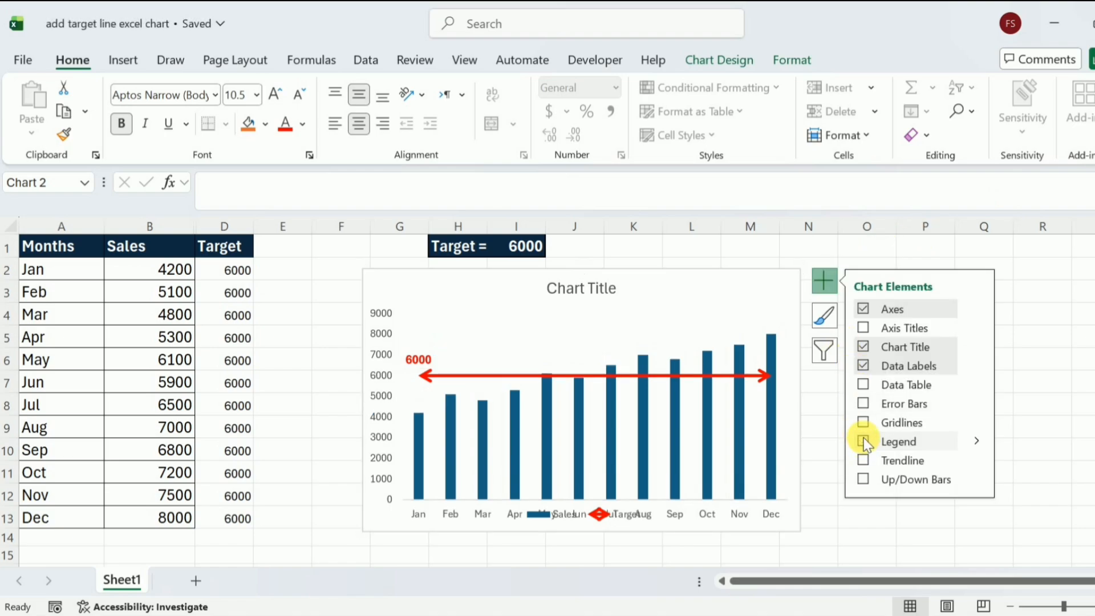
left_click(1006, 263)
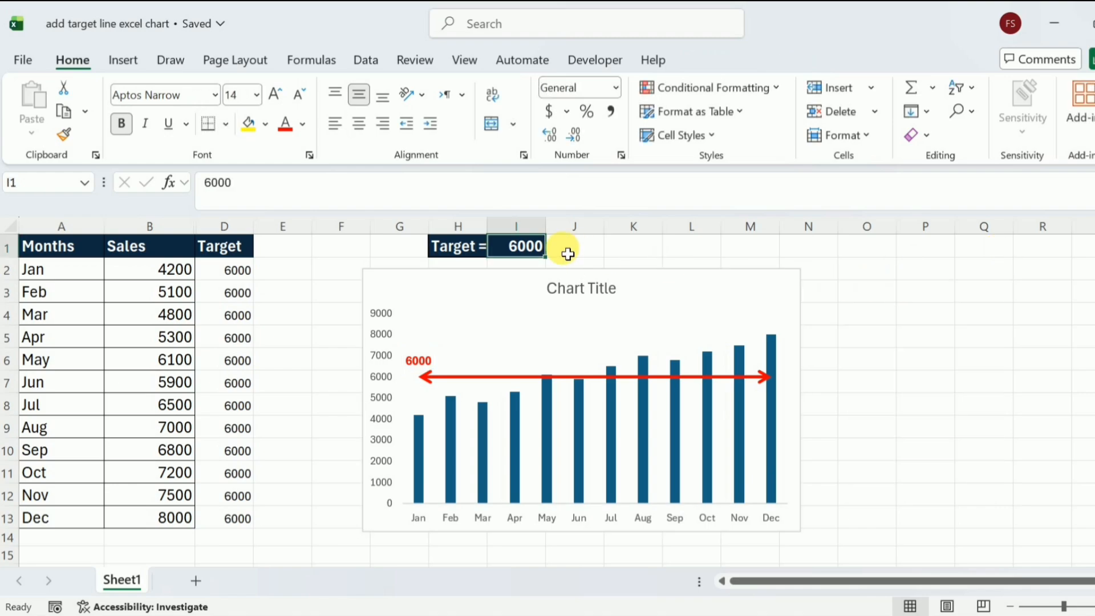
Change the target value in cell I1 to 4000
left_click(218, 193)
key("BackSpace")
type("4")
key("Return")
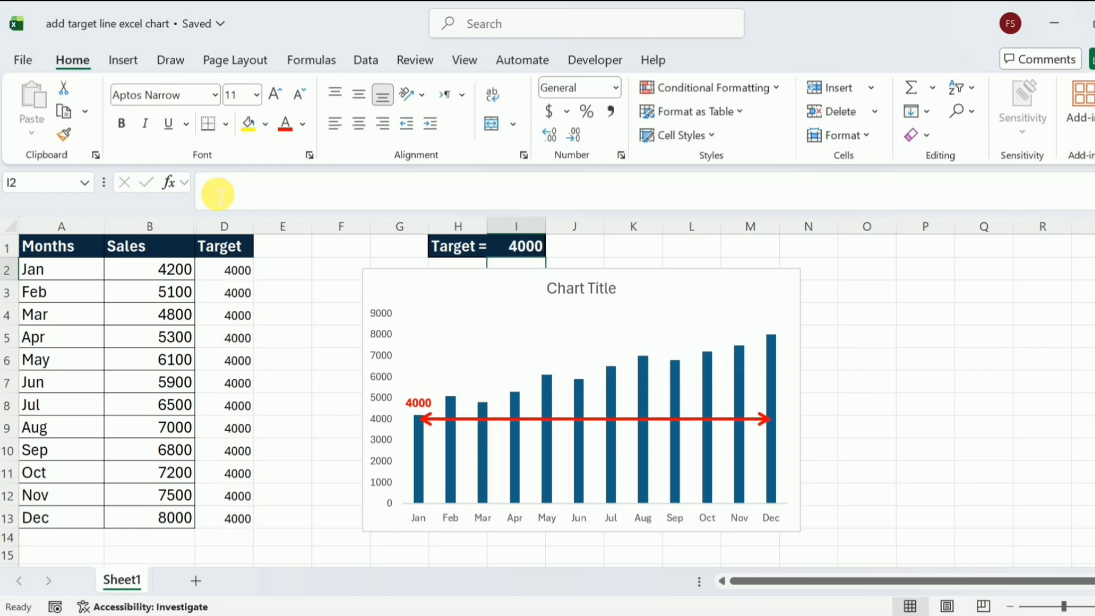
Change the target value in cell I1 to 7000
left_click(501, 244)
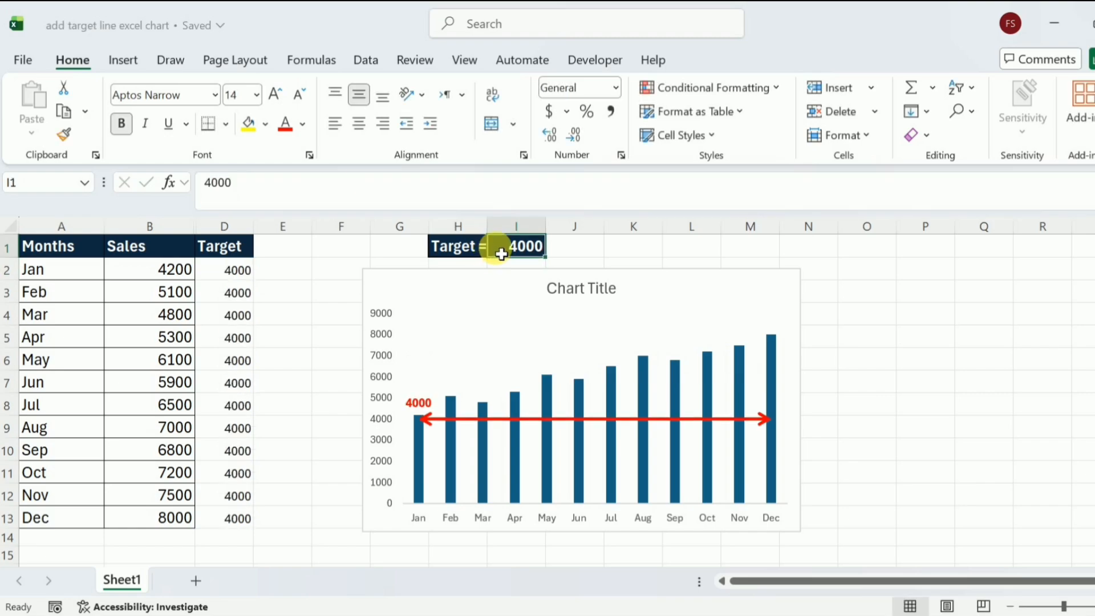
left_click(219, 194)
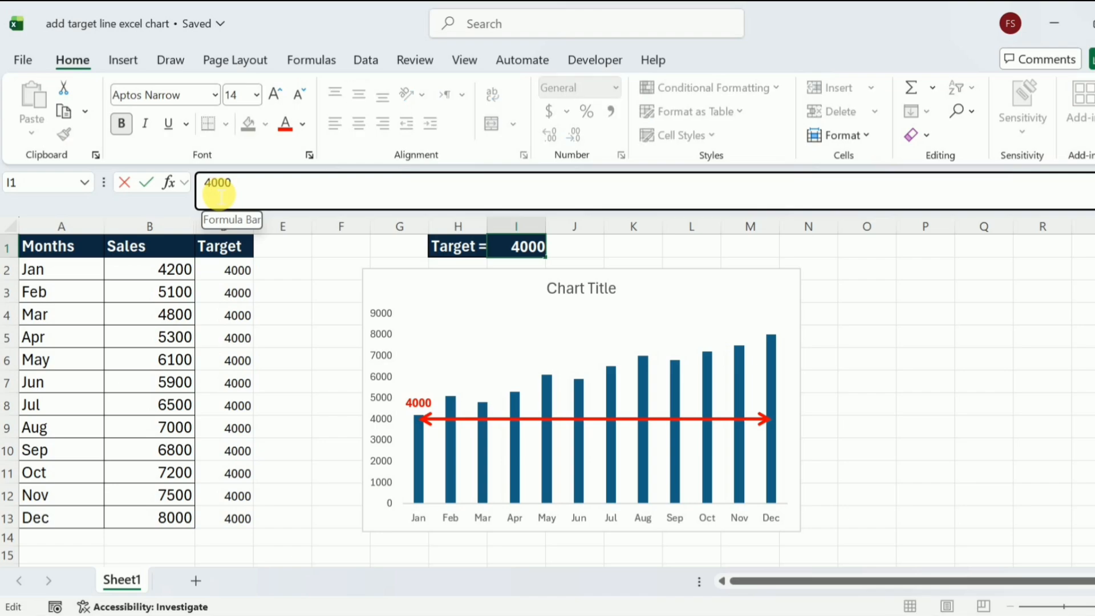
key("BackSpace")
type("7")
key("Return")
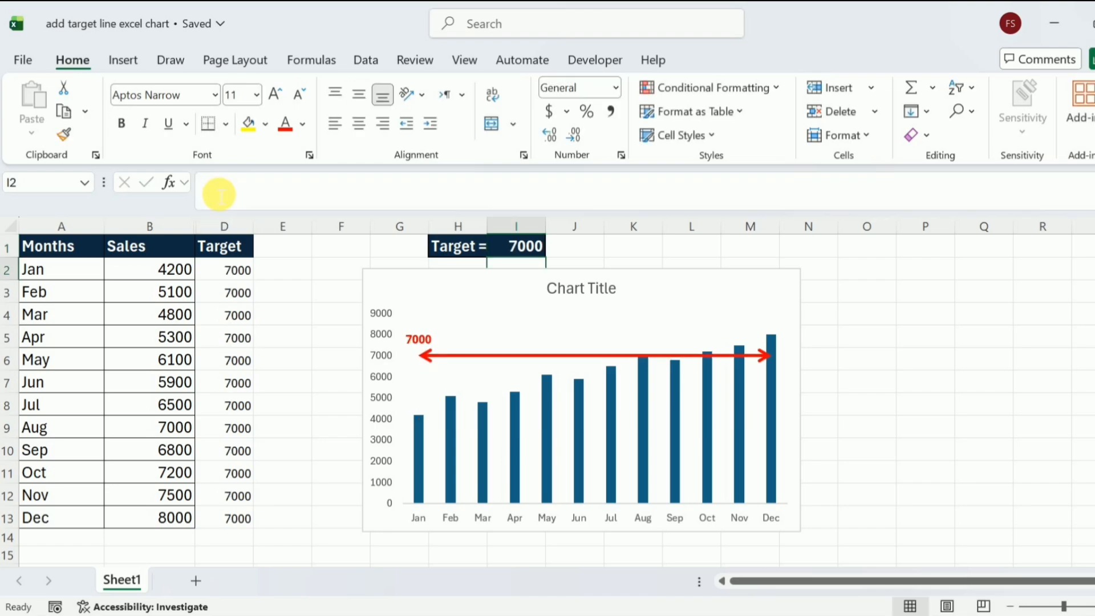
Hide column D, which holds the Target helper values
left_click(396, 285)
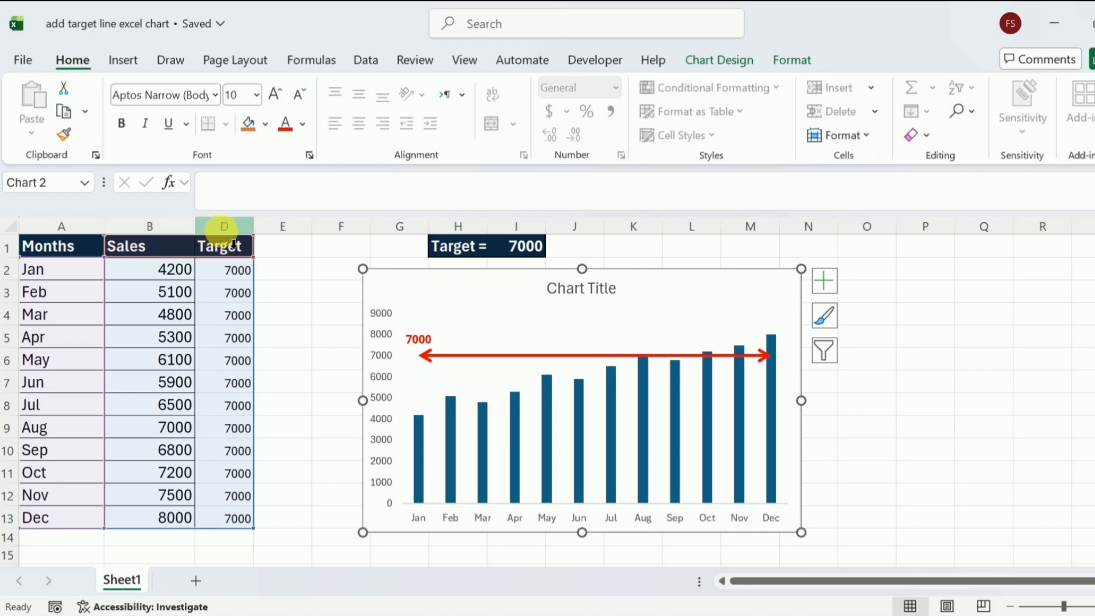
left_click(224, 227)
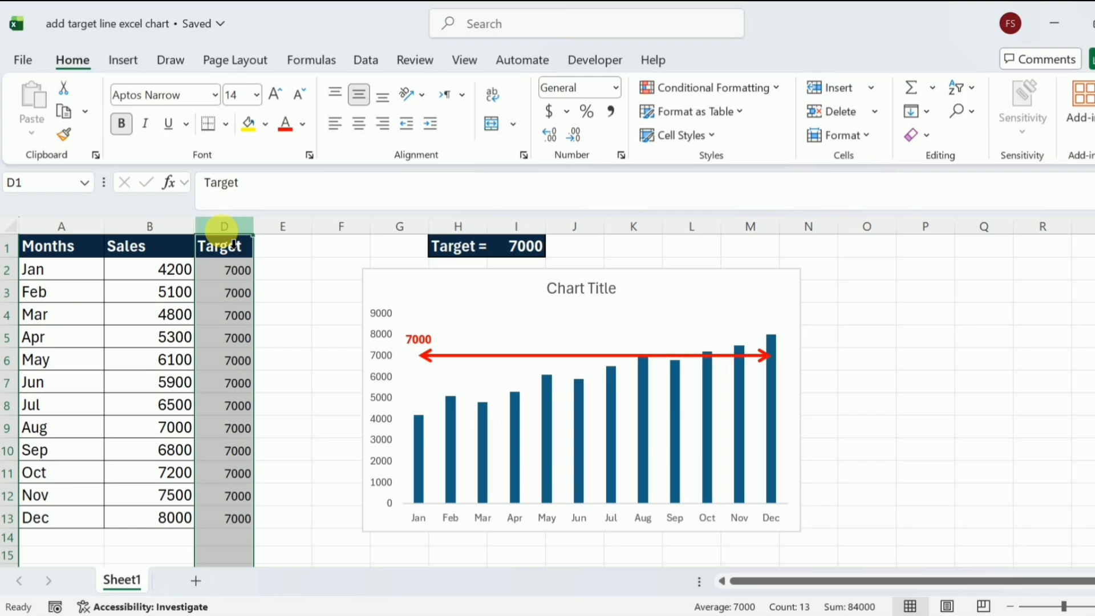
right_click(223, 228)
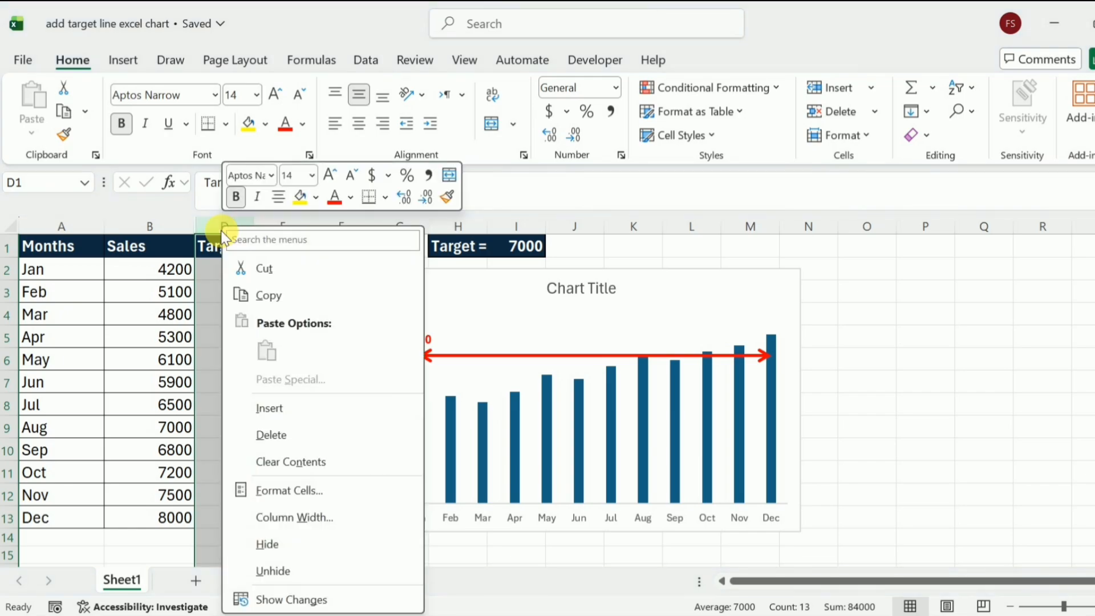
left_click(283, 544)
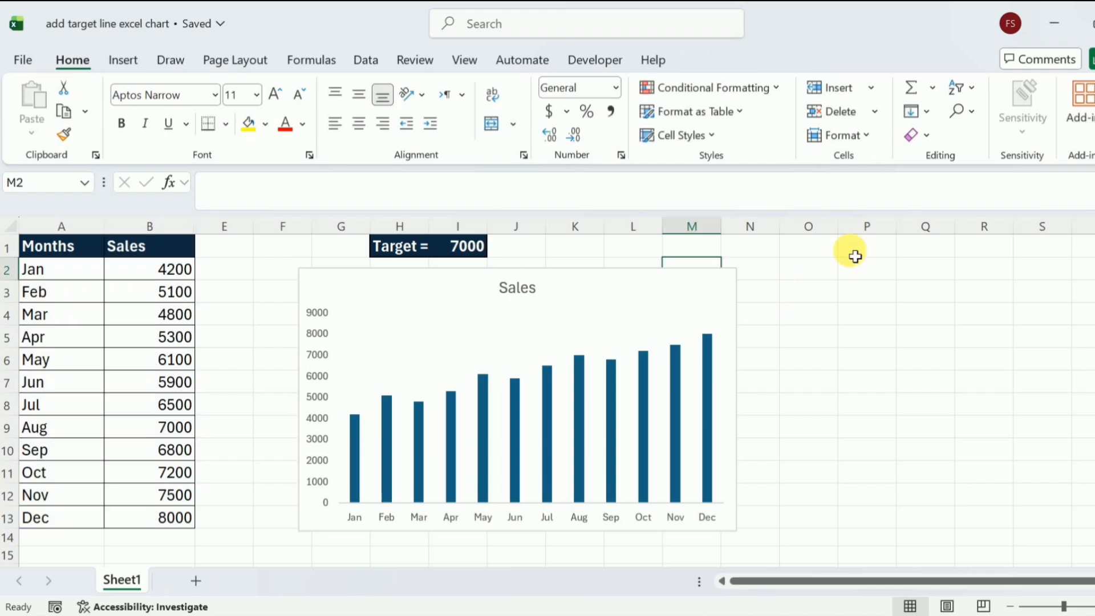
Enable showing data in hidden rows and columns in the chart's data source settings and apply it
right_click(401, 348)
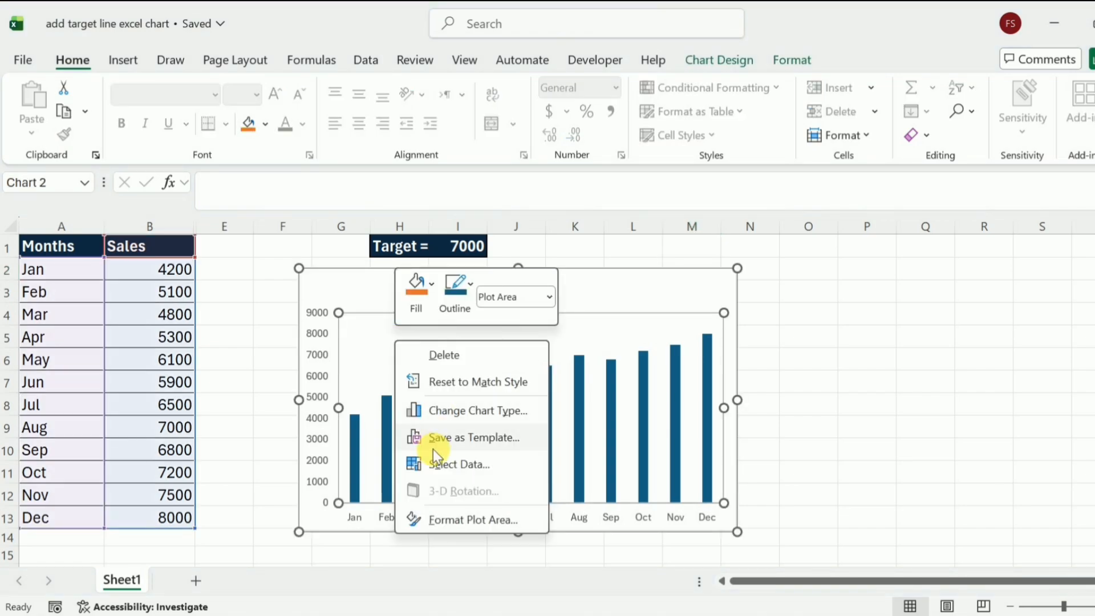
left_click(440, 465)
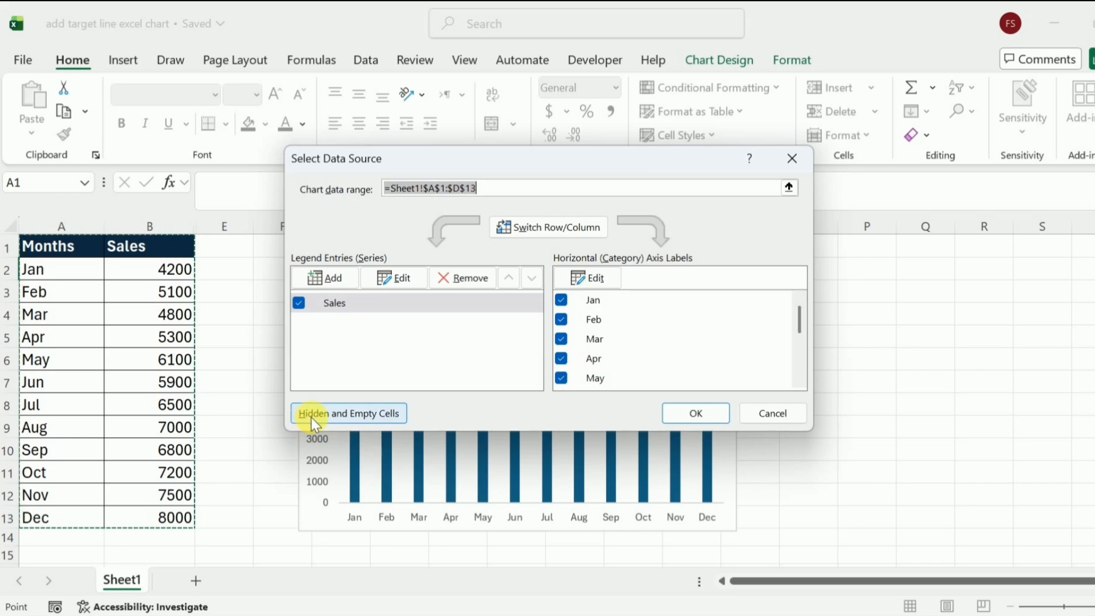
left_click(344, 416)
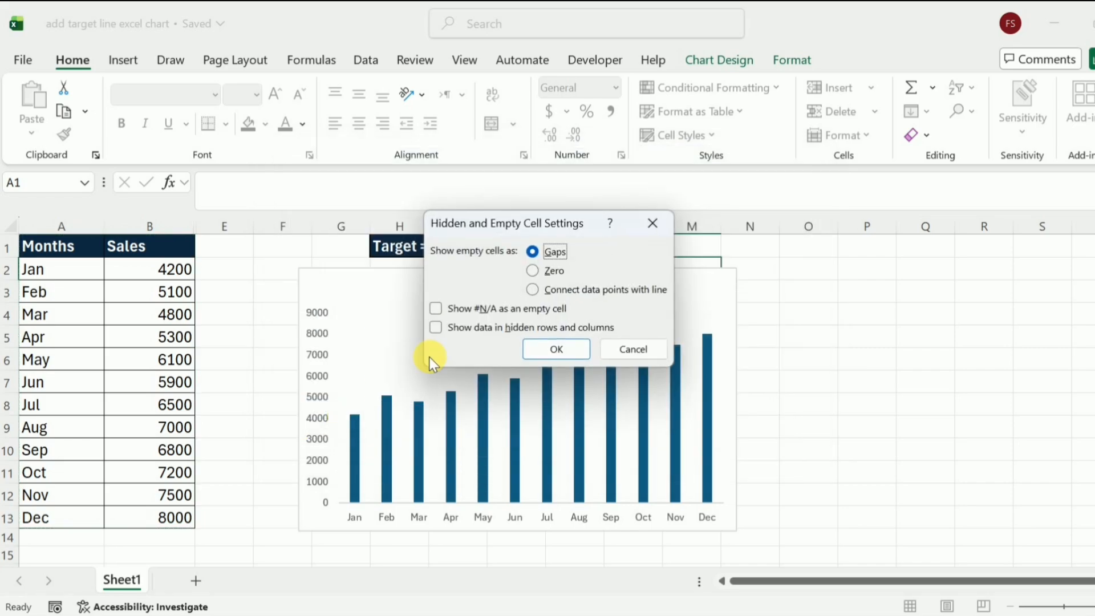
left_click(436, 328)
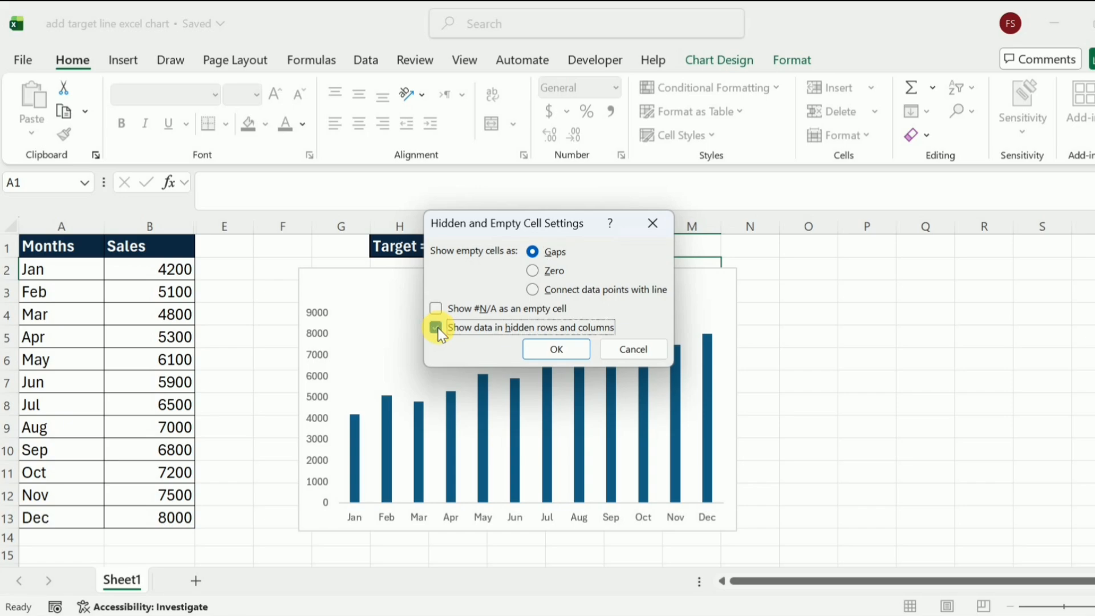
left_click(553, 351)
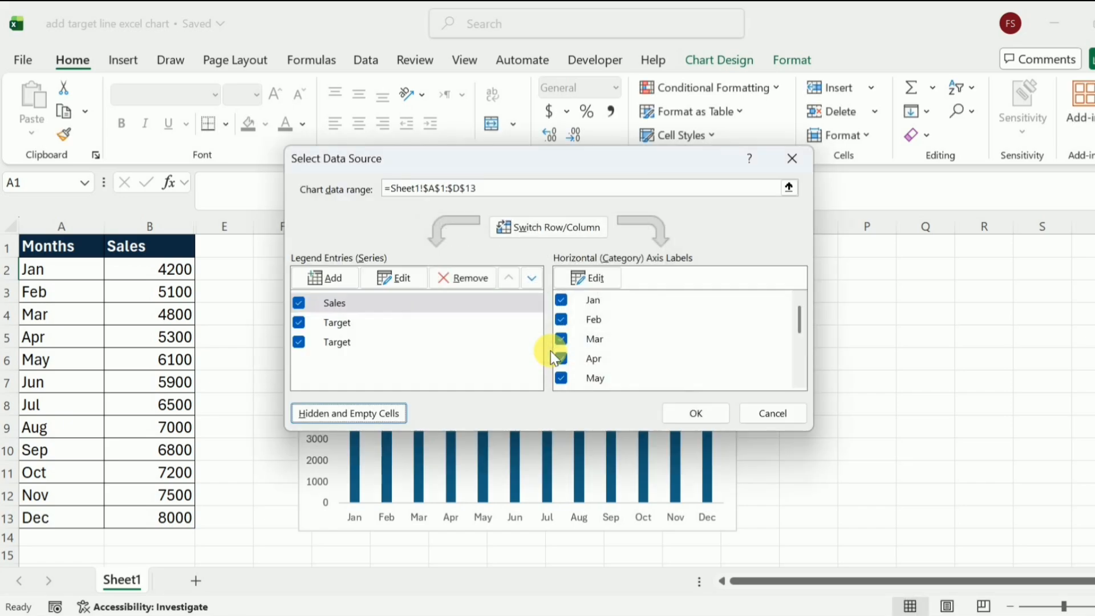
left_click(690, 411)
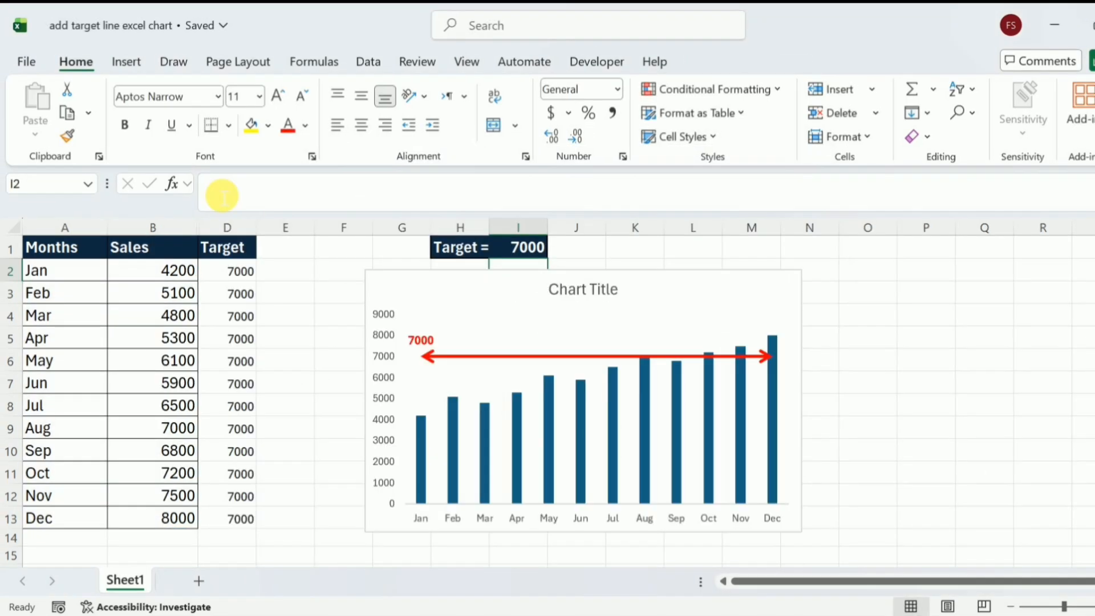